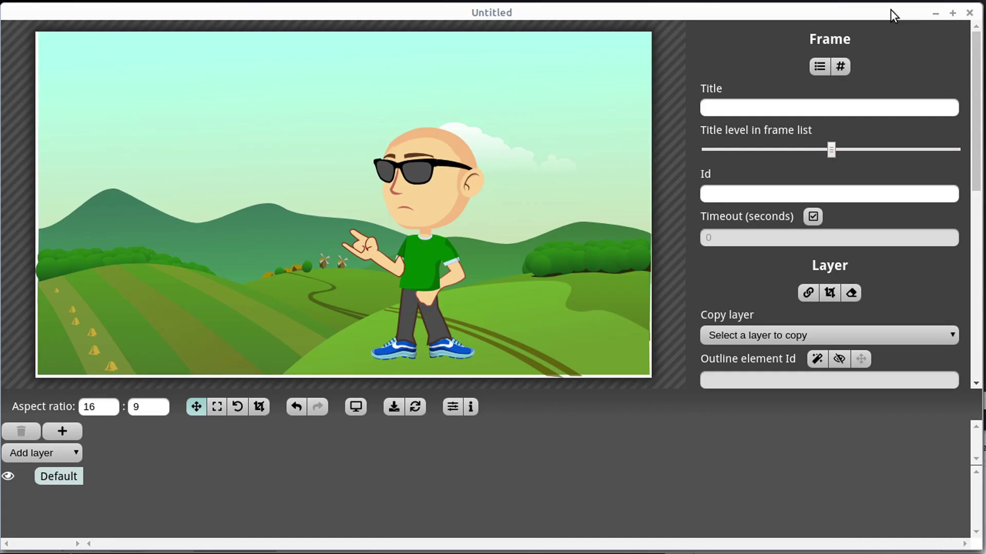
- Minimize the untitled Sozi editor window to reveal Inkscape's char.sv drawing
{"action": "left_click", "coordinate": [937, 13]}
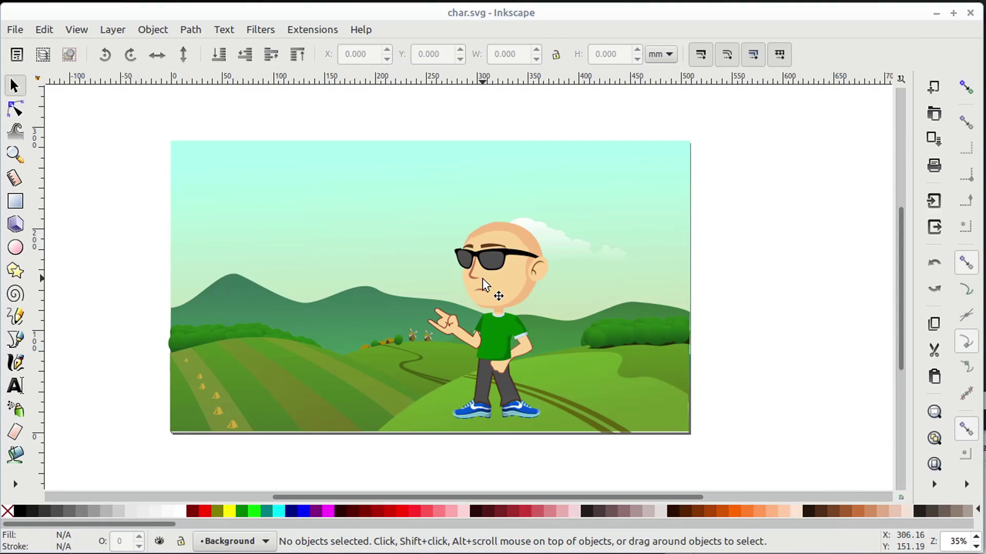
- Select the head and show the Layers panel, enlarged to list all five layers
{"action": "left_click", "coordinate": [362, 333]}
{"action": "left_click", "coordinate": [501, 290]}
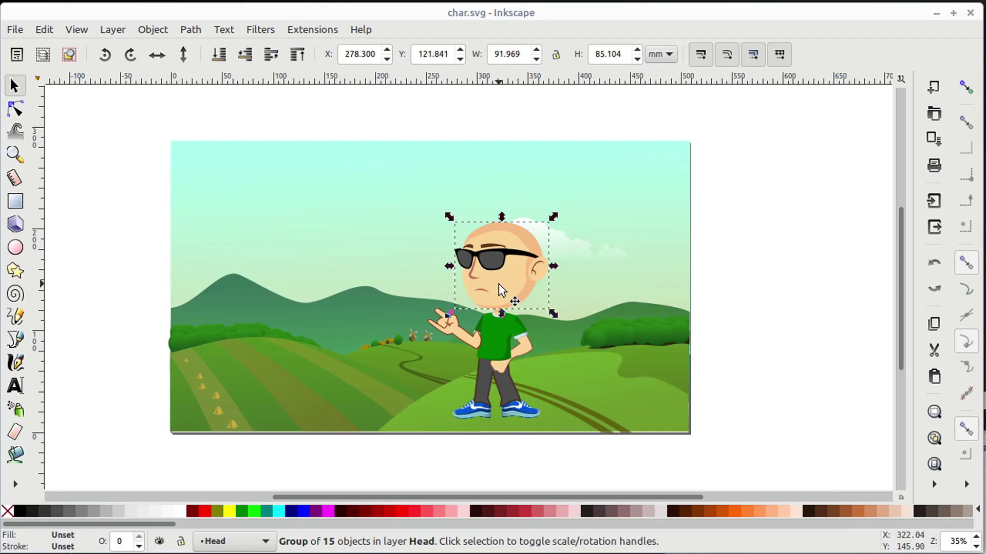
{"action": "left_click", "coordinate": [110, 31]}
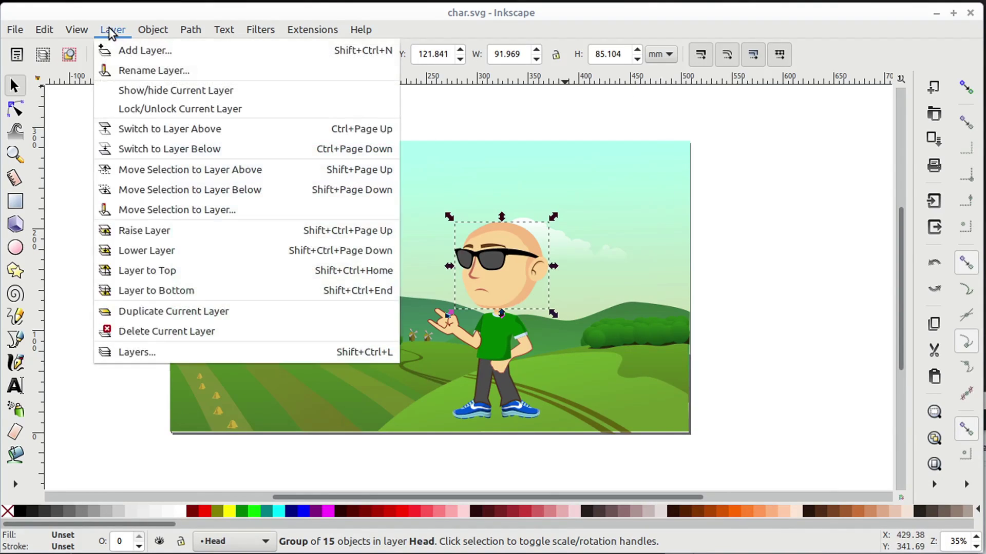
{"action": "left_click", "coordinate": [171, 353]}
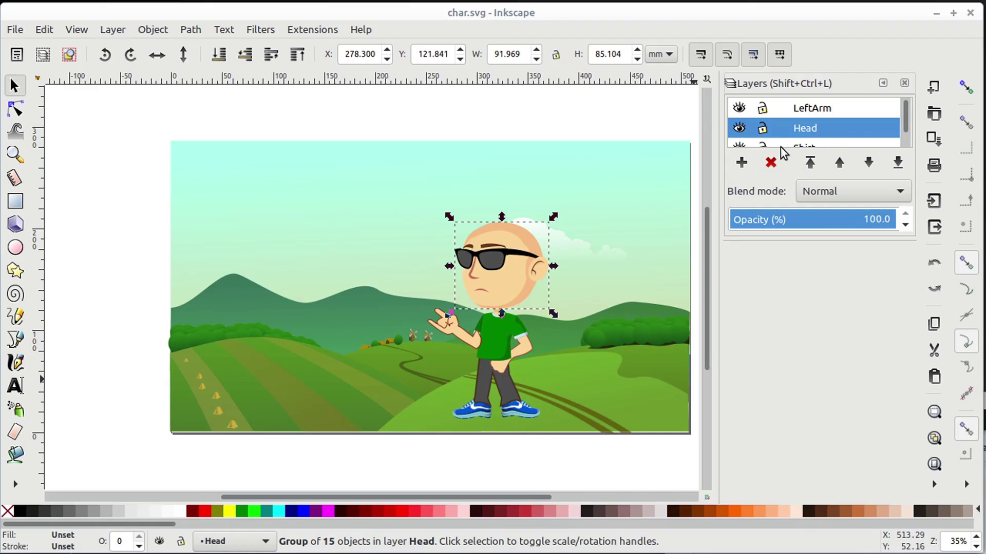
{"action": "left_click_drag", "start_coordinate": [777, 158], "coordinate": [673, 354]}
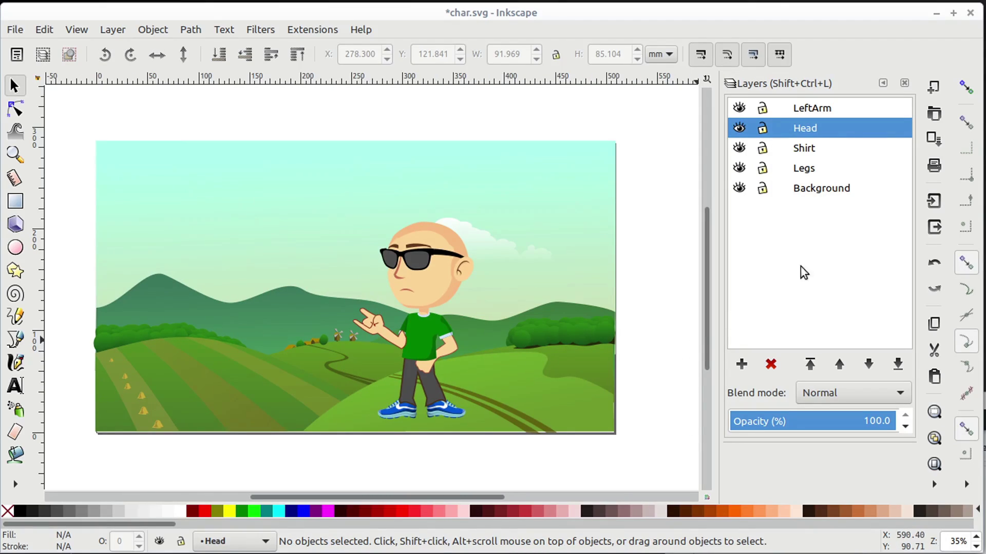
- Make Legs the current layer and draw a black ellipse in the sky
{"action": "left_click", "coordinate": [809, 194]}
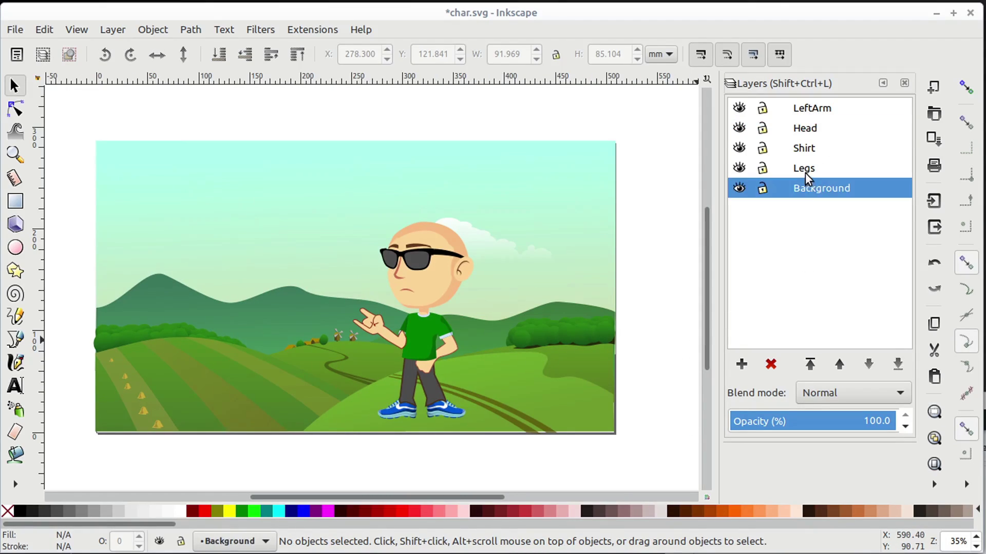
{"action": "left_click", "coordinate": [805, 169]}
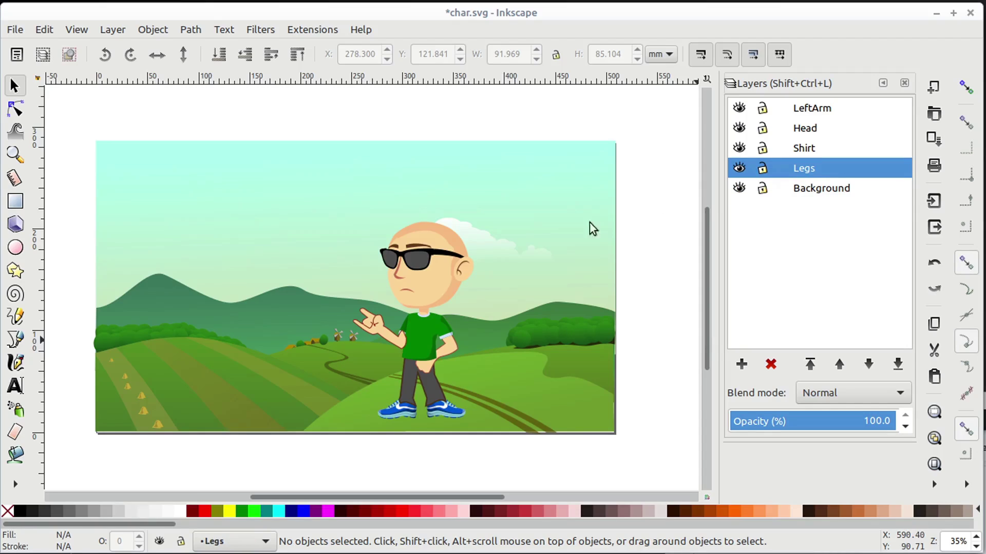
{"action": "left_click", "coordinate": [15, 248]}
{"action": "left_click_drag", "start_coordinate": [221, 146], "coordinate": [334, 222]}
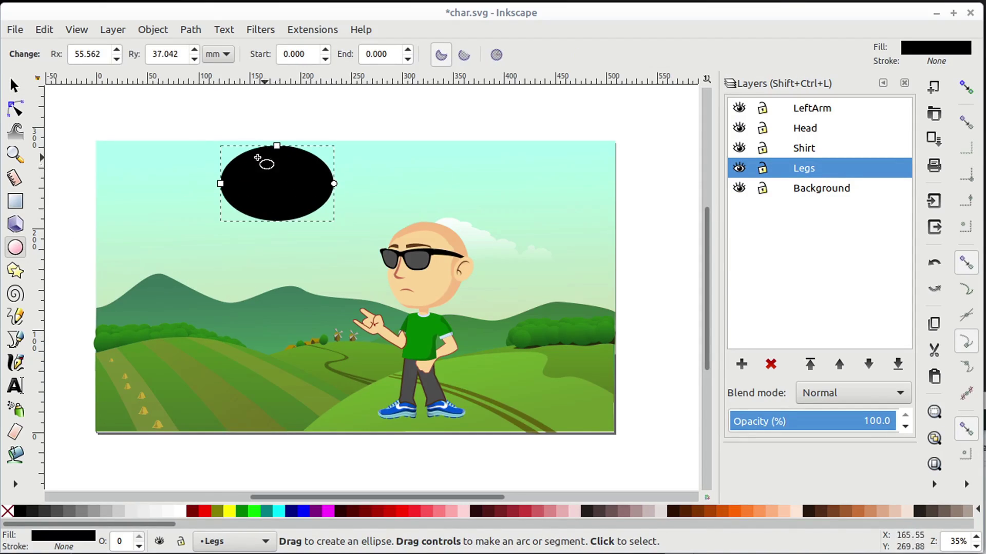
- Toggle Legs visibility, then move the ellipse to the Background layer
{"action": "left_click", "coordinate": [741, 169]}
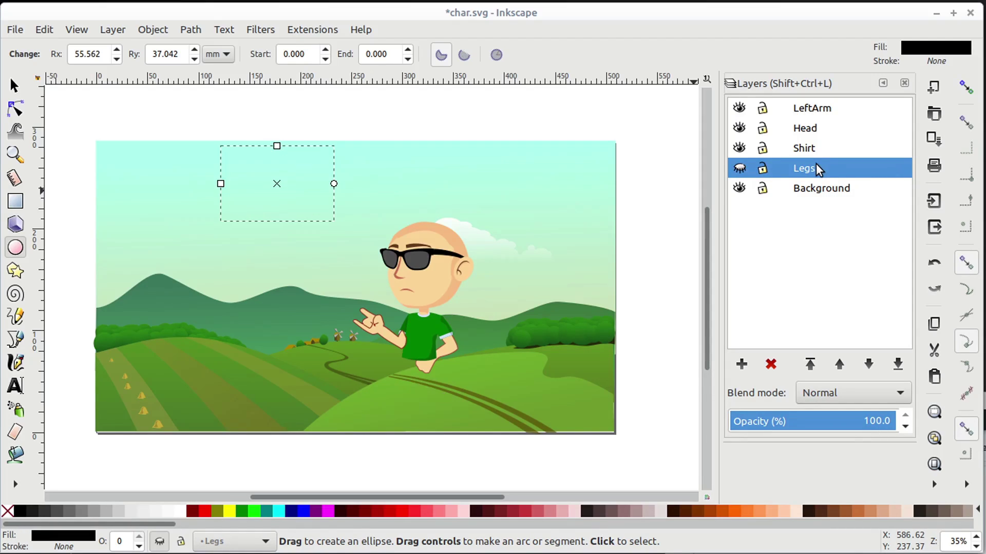
{"action": "left_click", "coordinate": [739, 168]}
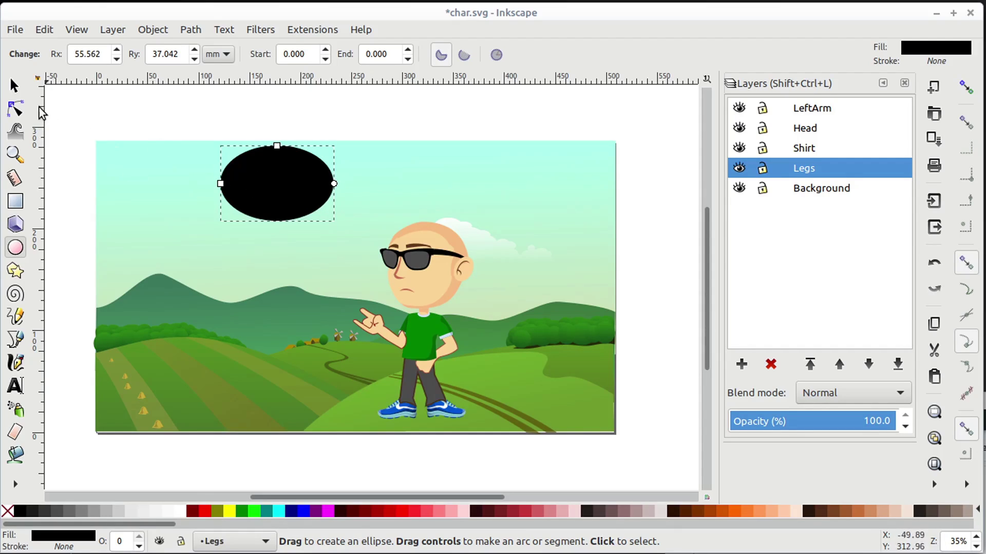
{"action": "left_click", "coordinate": [14, 85]}
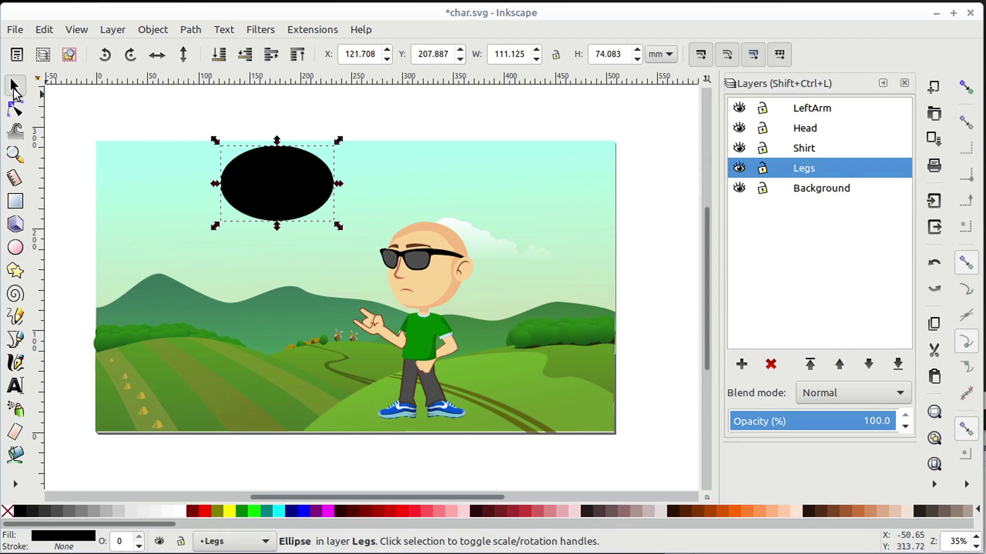
{"action": "right_click", "coordinate": [303, 188]}
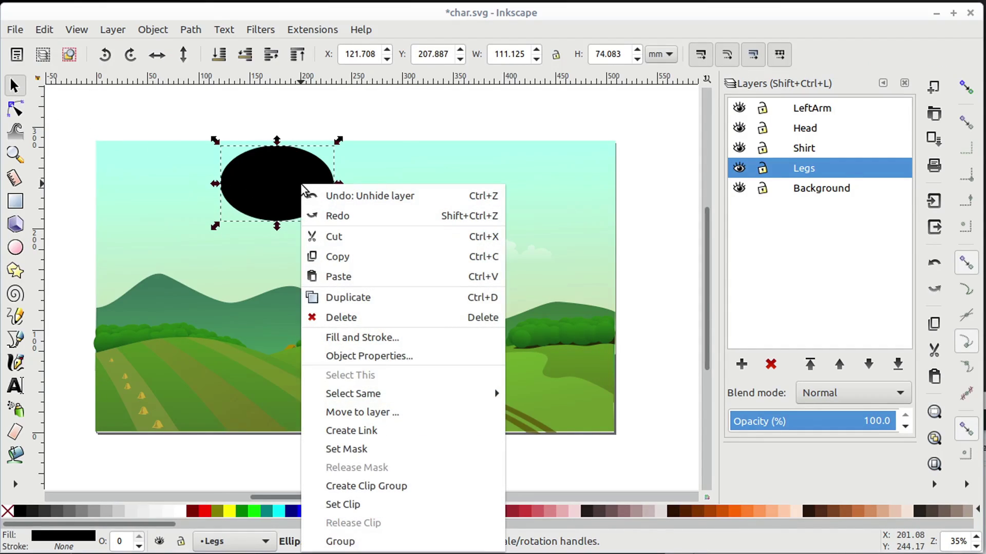
{"action": "left_click", "coordinate": [359, 413]}
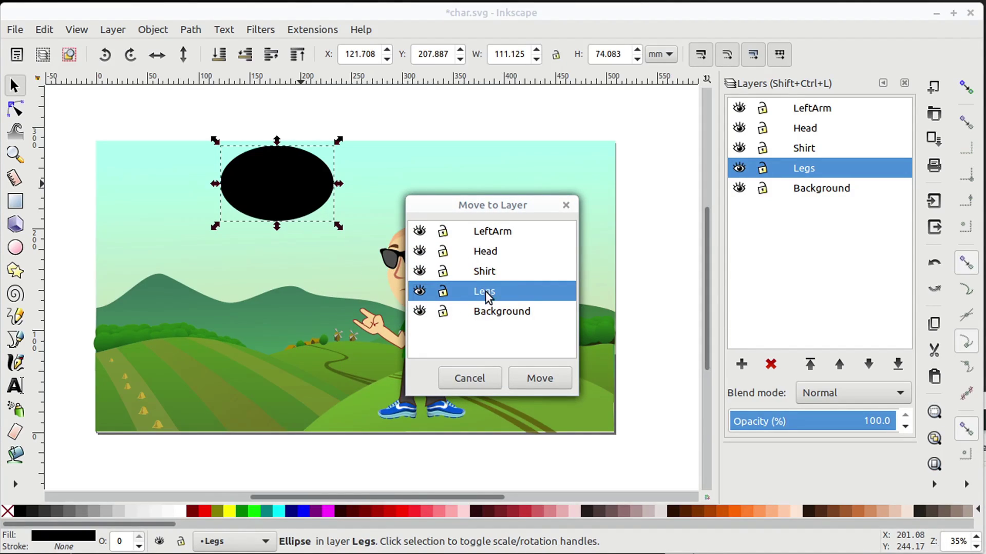
{"action": "left_click", "coordinate": [492, 312]}
{"action": "left_click", "coordinate": [553, 385]}
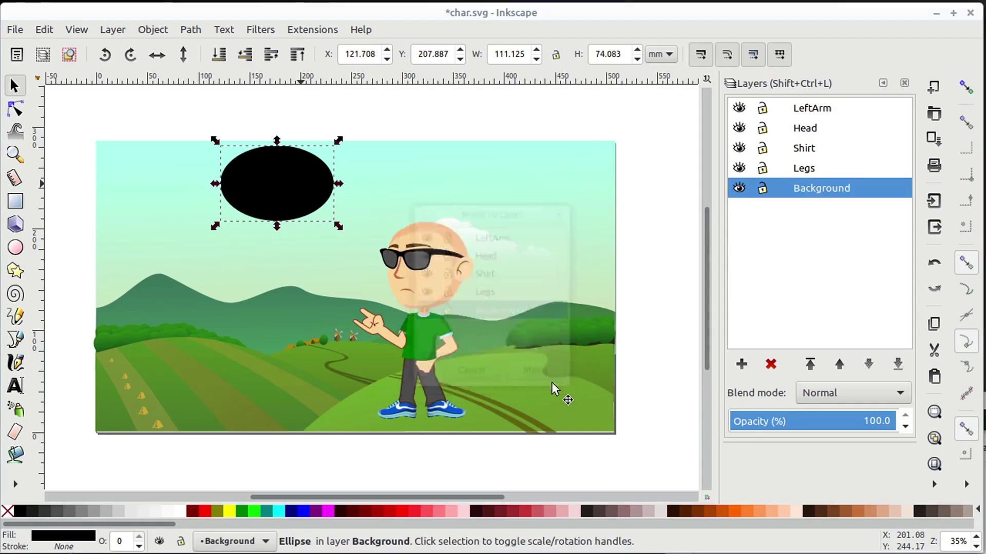
- Shift the ellipse left and toggle Background visibility to confirm it hides with that layer
{"action": "left_click_drag", "start_coordinate": [287, 189], "coordinate": [217, 208]}
{"action": "left_click", "coordinate": [367, 164]}
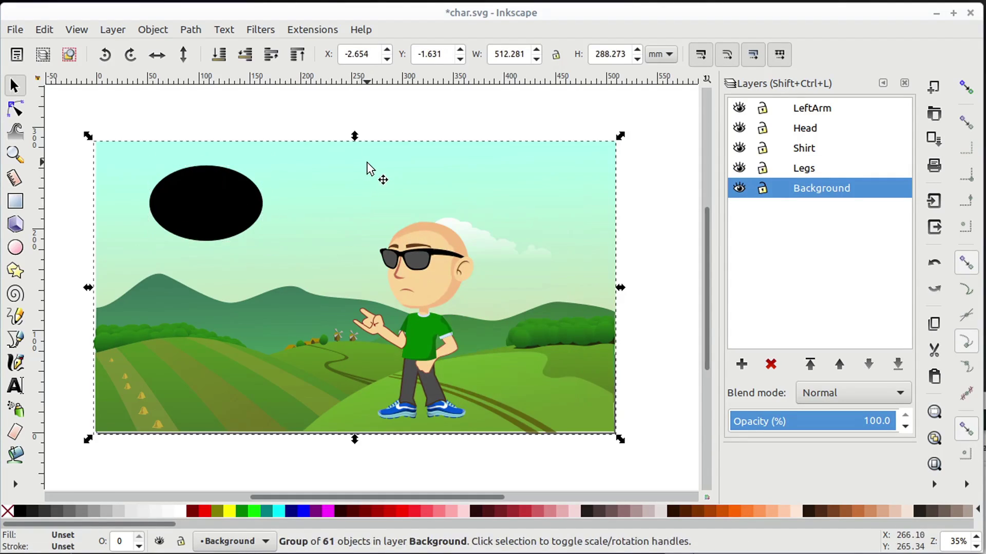
{"action": "left_click", "coordinate": [739, 189]}
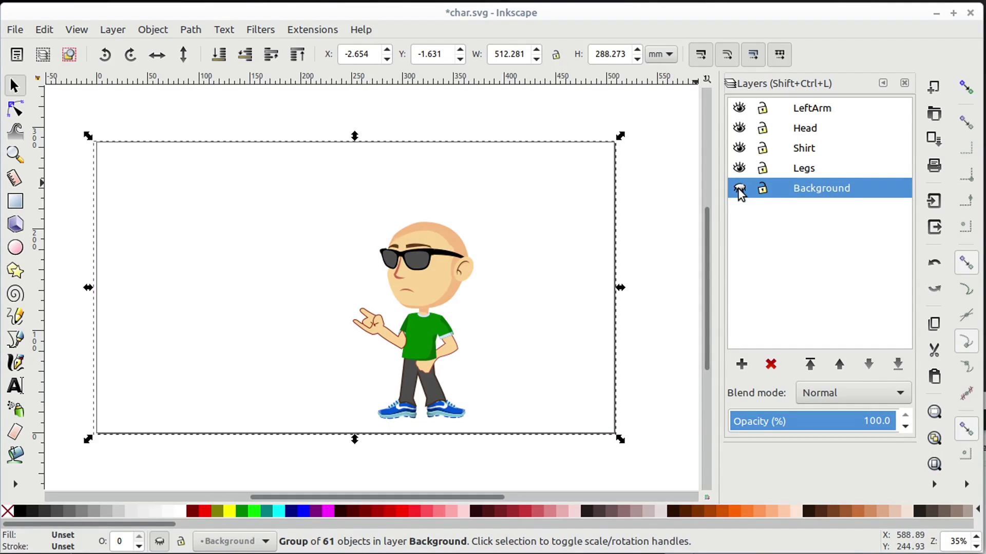
{"action": "left_click", "coordinate": [738, 189]}
{"action": "left_click", "coordinate": [739, 189]}
{"action": "left_click", "coordinate": [738, 188]}
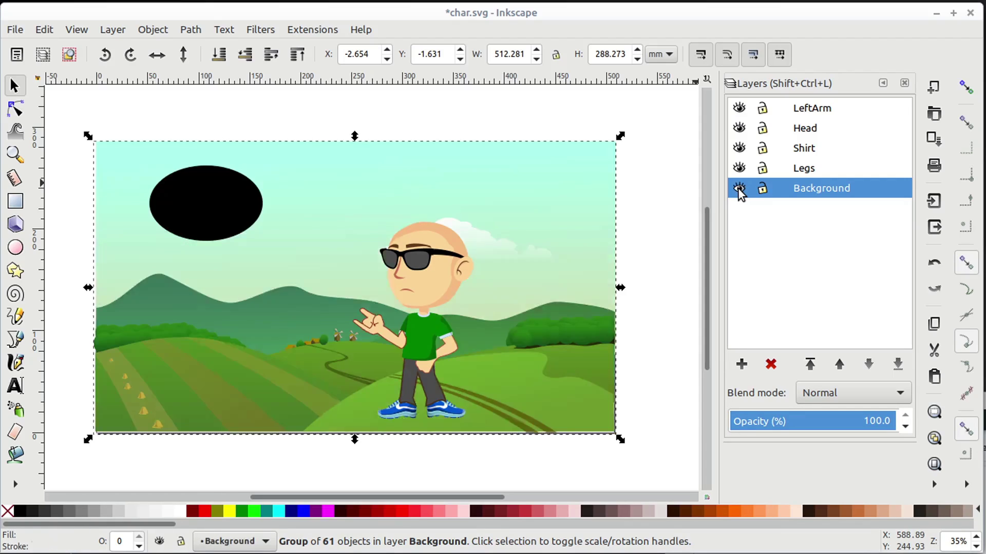
{"action": "left_click", "coordinate": [738, 189]}
{"action": "left_click", "coordinate": [738, 189]}
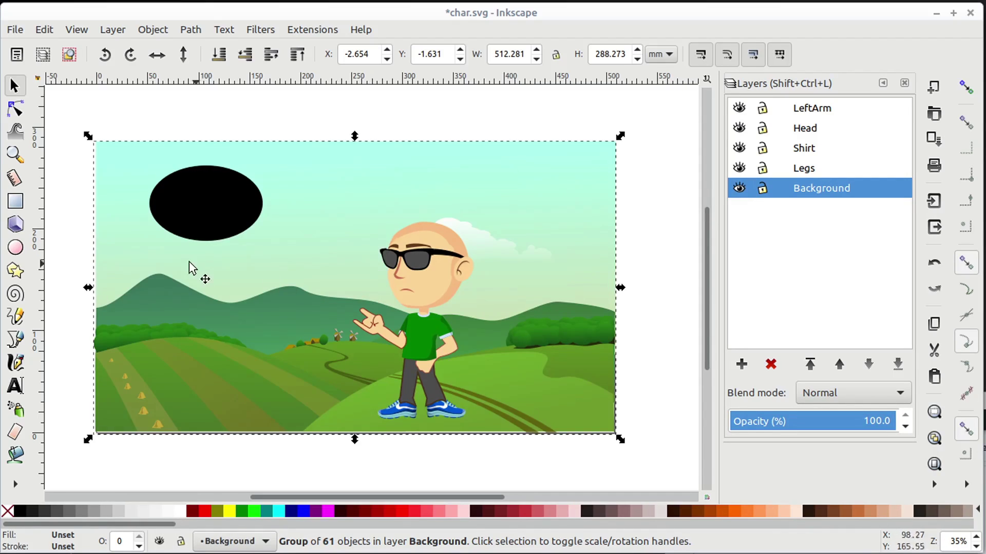
{"action": "left_click", "coordinate": [207, 204]}
- Delete the black ellipse and toggle the Head, LeftArm and Shirt layers off and on
{"action": "key", "text": "Delete"}
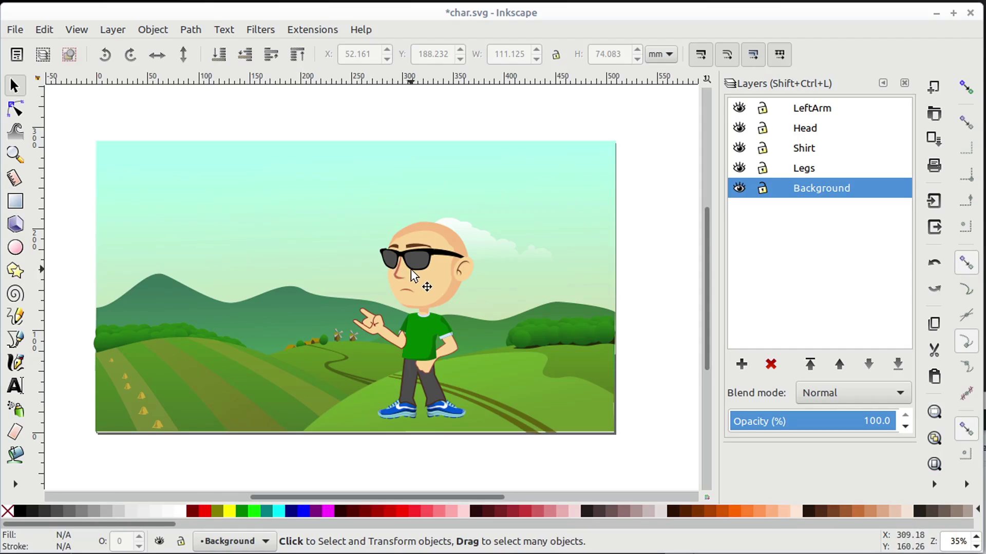
{"action": "left_click", "coordinate": [739, 128]}
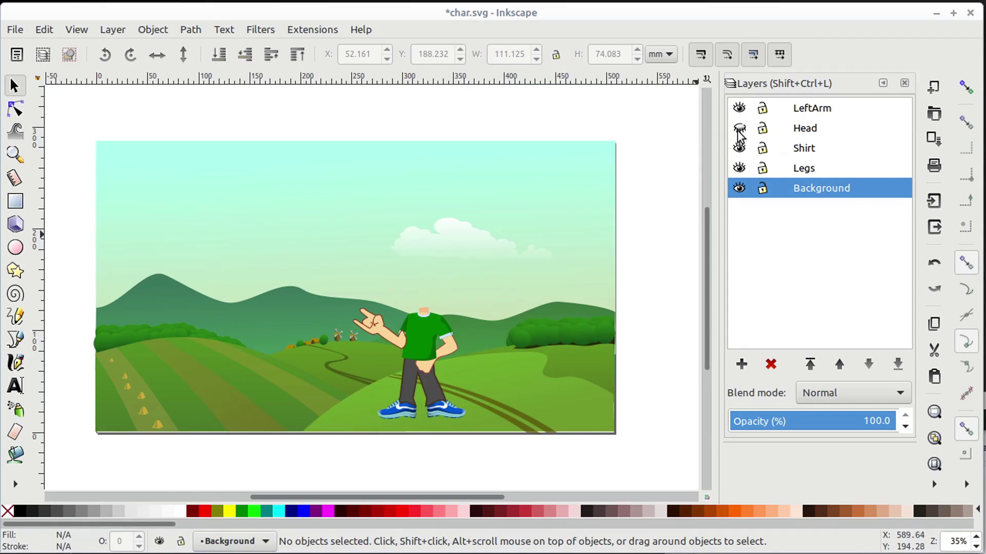
{"action": "left_click", "coordinate": [739, 129]}
{"action": "left_click", "coordinate": [739, 108]}
{"action": "left_click", "coordinate": [739, 108]}
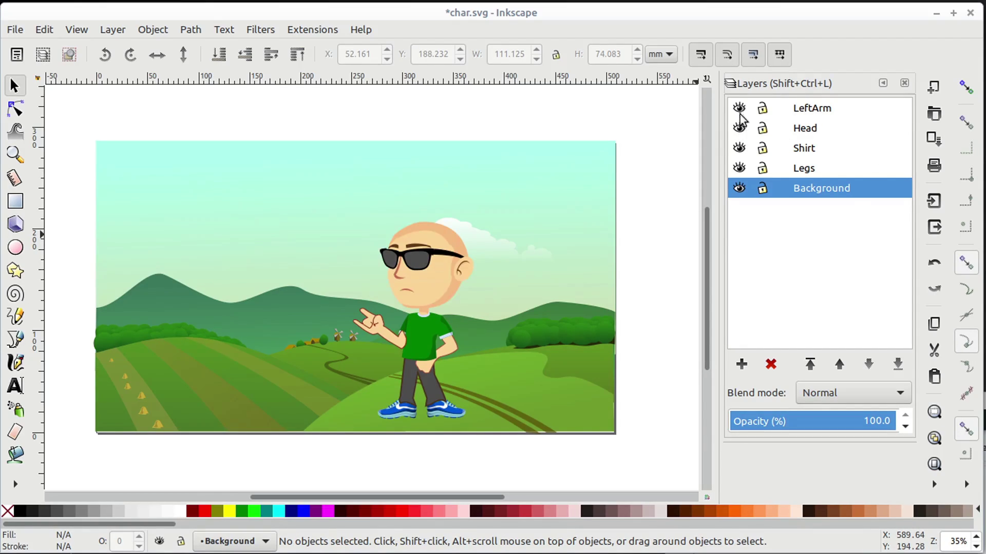
{"action": "left_click", "coordinate": [738, 148]}
{"action": "left_click", "coordinate": [739, 149]}
- Toggle the Legs and Background layers off and on, then open and close the File menu
{"action": "left_click", "coordinate": [739, 168]}
{"action": "left_click", "coordinate": [739, 169]}
{"action": "left_click", "coordinate": [738, 189]}
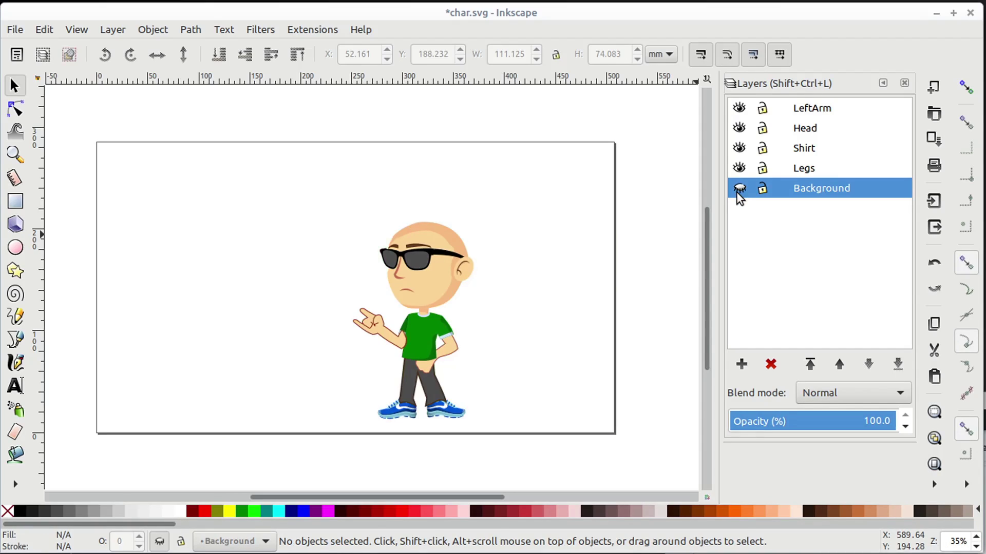
{"action": "left_click", "coordinate": [739, 189]}
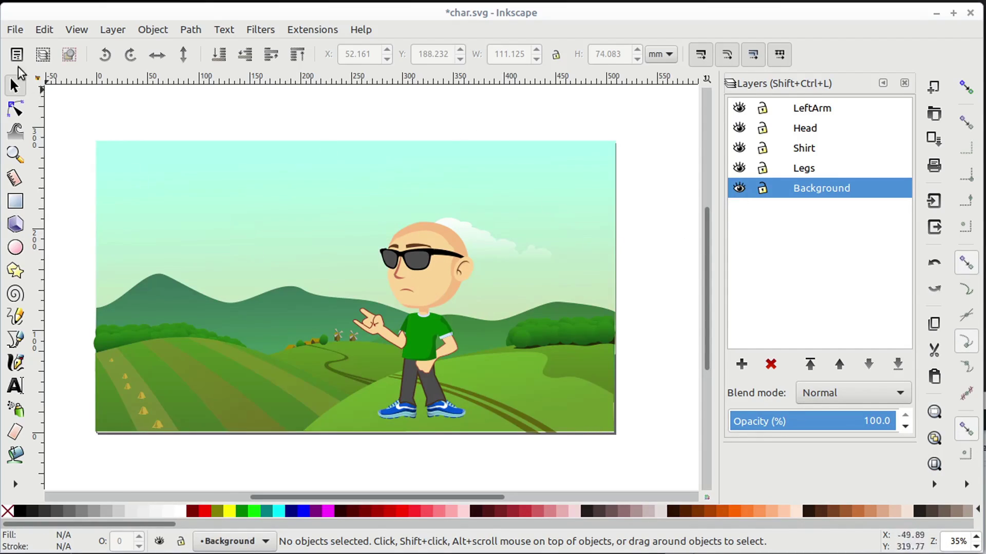
{"action": "left_click", "coordinate": [14, 32]}
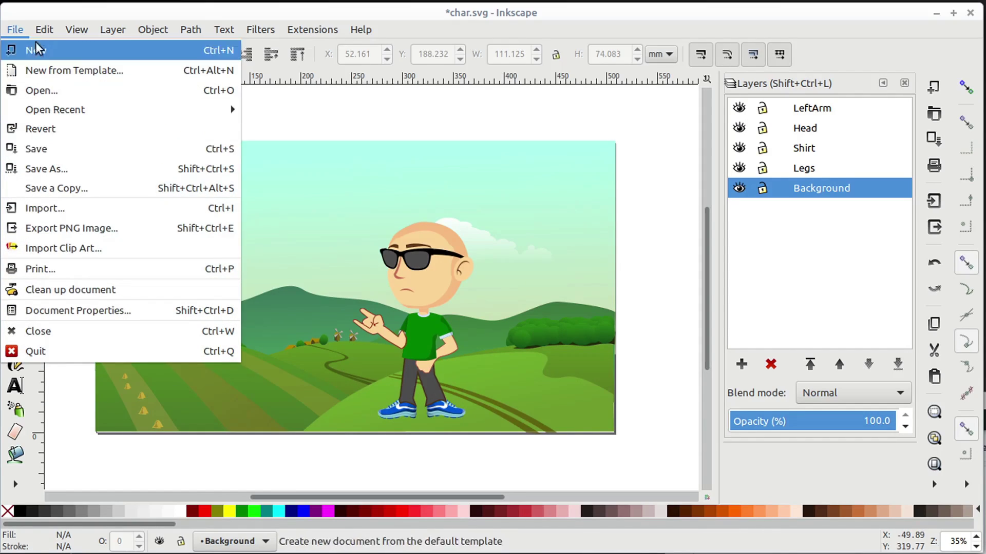
{"action": "left_click", "coordinate": [15, 29]}
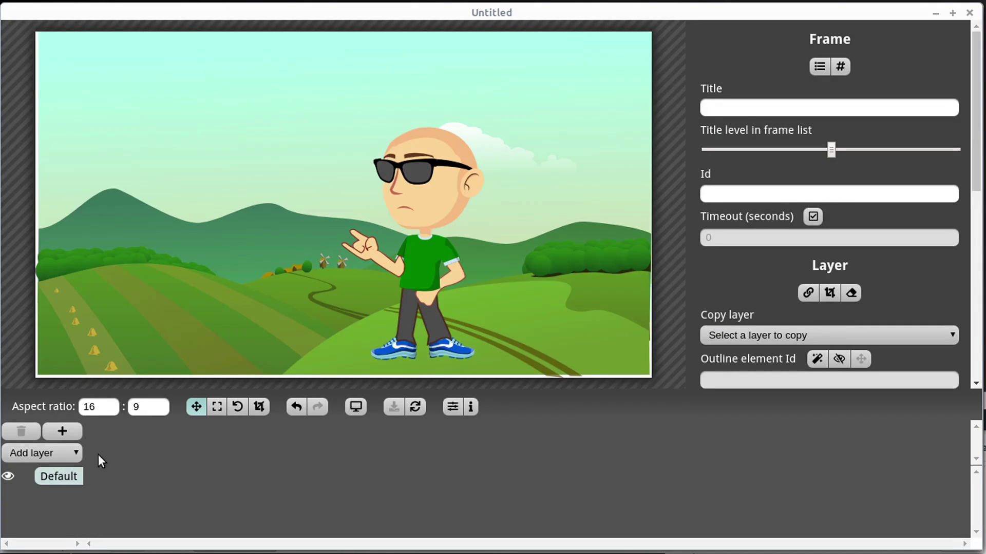
- Choose Background from Sozi's Add layer list so it appears beneath Default
{"action": "left_click", "coordinate": [59, 458]}
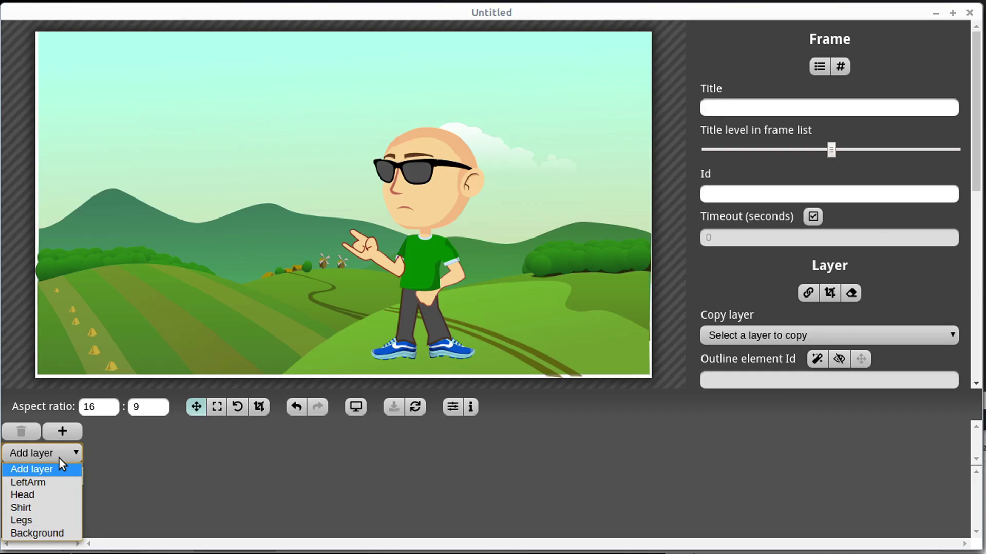
{"action": "left_click", "coordinate": [62, 534]}
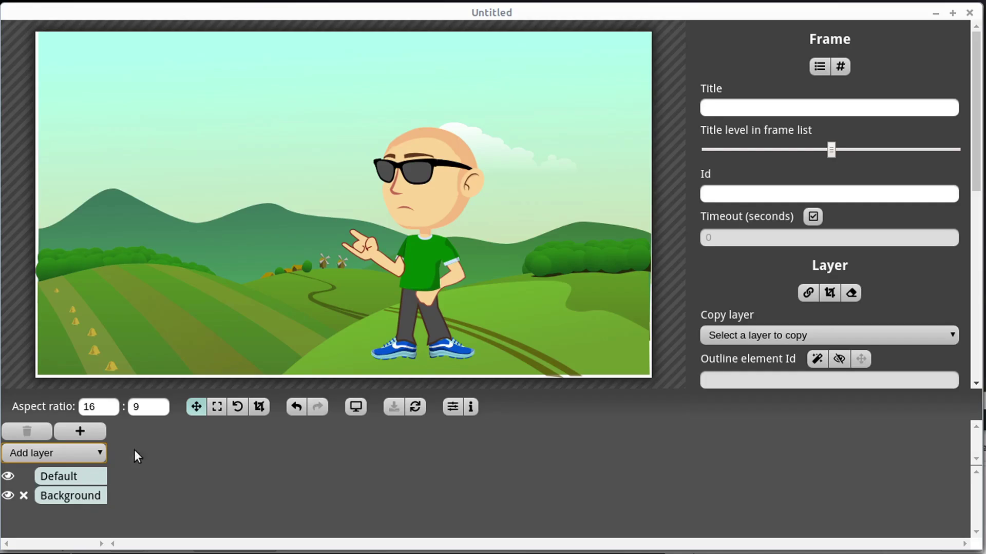
- Create frame 1 and zoom its Background layer view until the hills fill the frame
{"action": "left_click", "coordinate": [80, 432]}
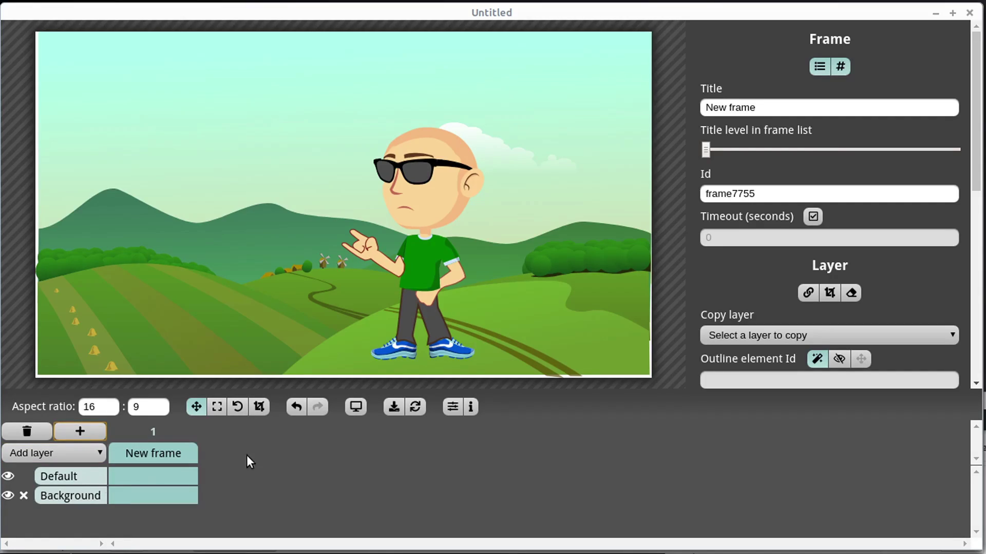
{"action": "left_click", "coordinate": [151, 473]}
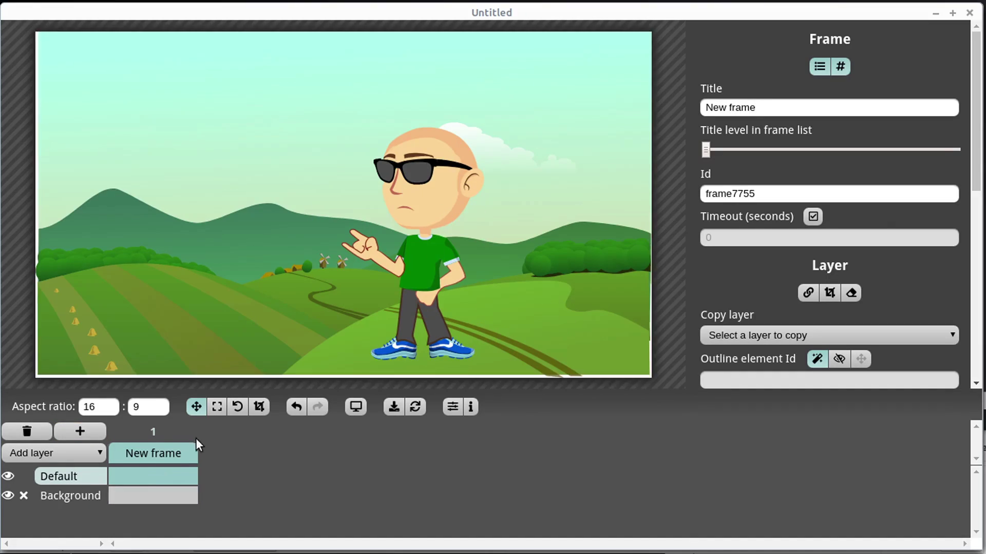
{"action": "left_click", "coordinate": [151, 497]}
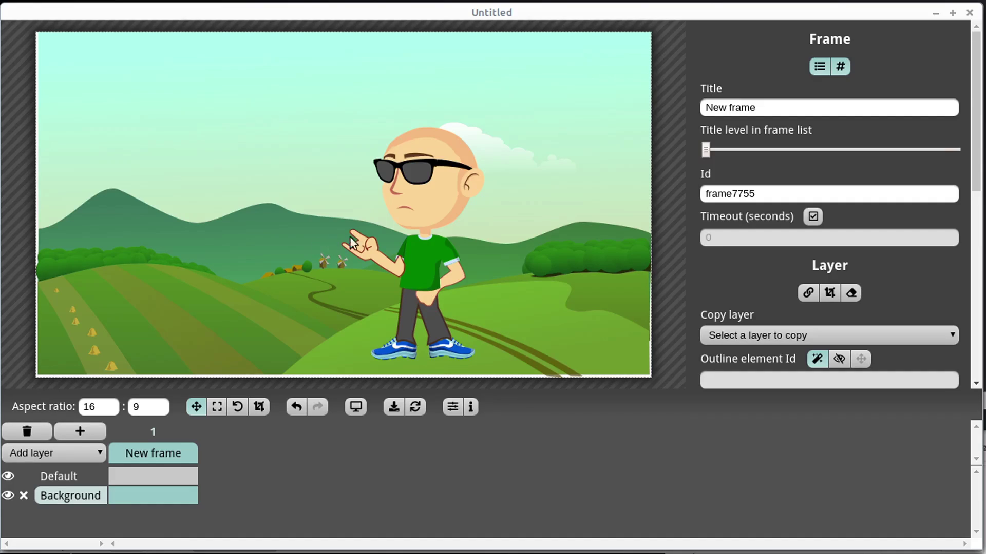
{"action": "scroll", "coordinate": [315, 268], "scroll_direction": "up", "scroll_amount": 2}
{"action": "scroll", "coordinate": [315, 268], "scroll_direction": "down", "scroll_amount": 4}
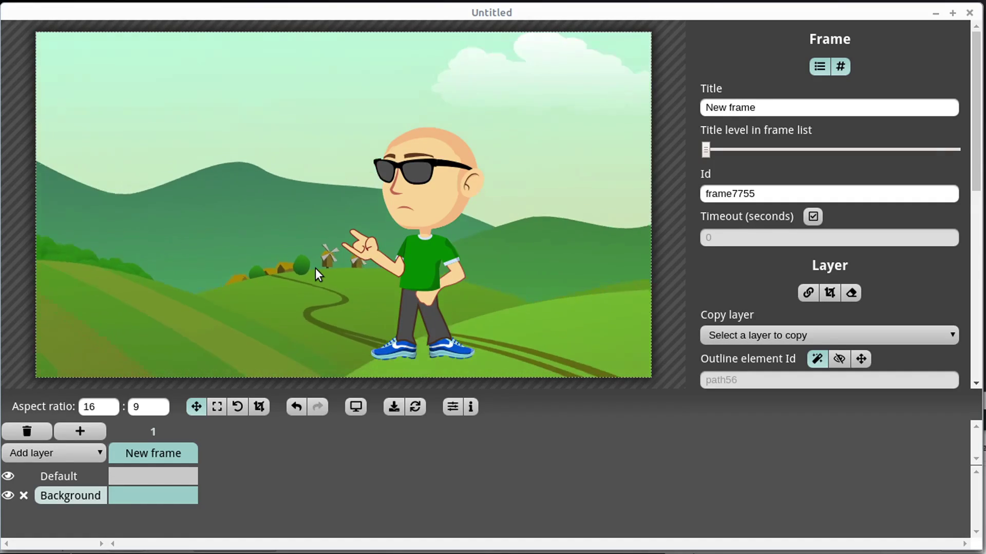
{"action": "scroll", "coordinate": [315, 267], "scroll_direction": "up", "scroll_amount": 3}
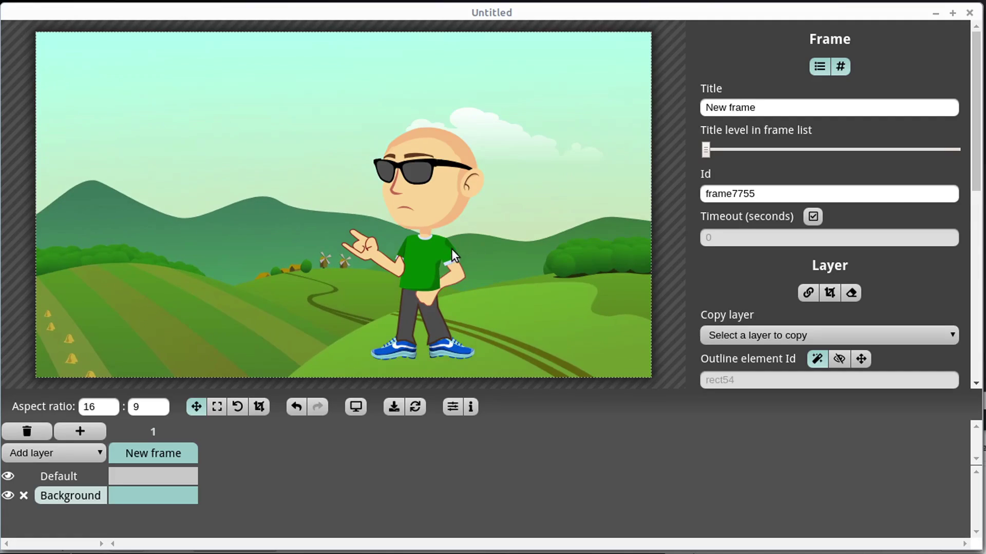
{"action": "scroll", "coordinate": [308, 289], "scroll_direction": "down", "scroll_amount": 1}
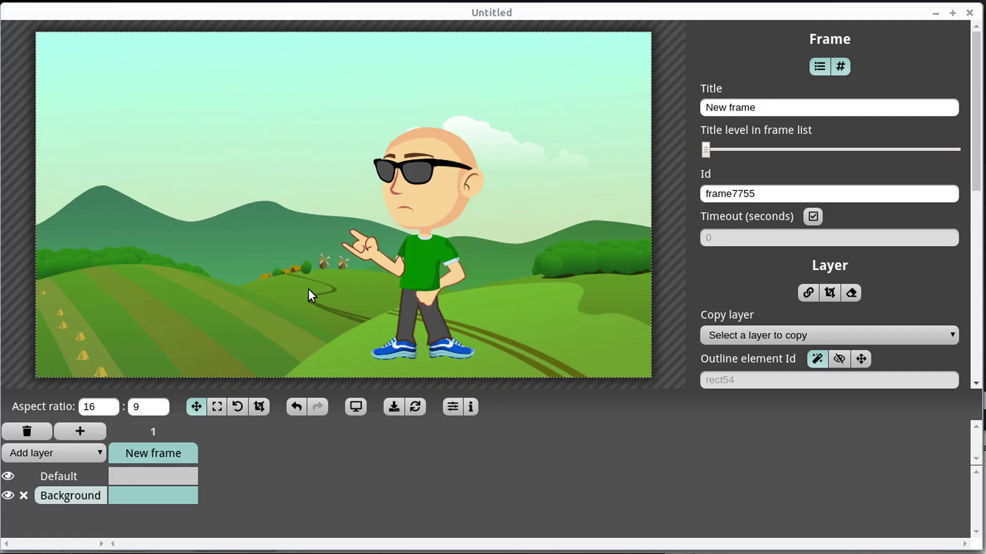
- Add frame 2, zoom its Background view closer on the windmills, and compare with frame 1
{"action": "left_click", "coordinate": [82, 433]}
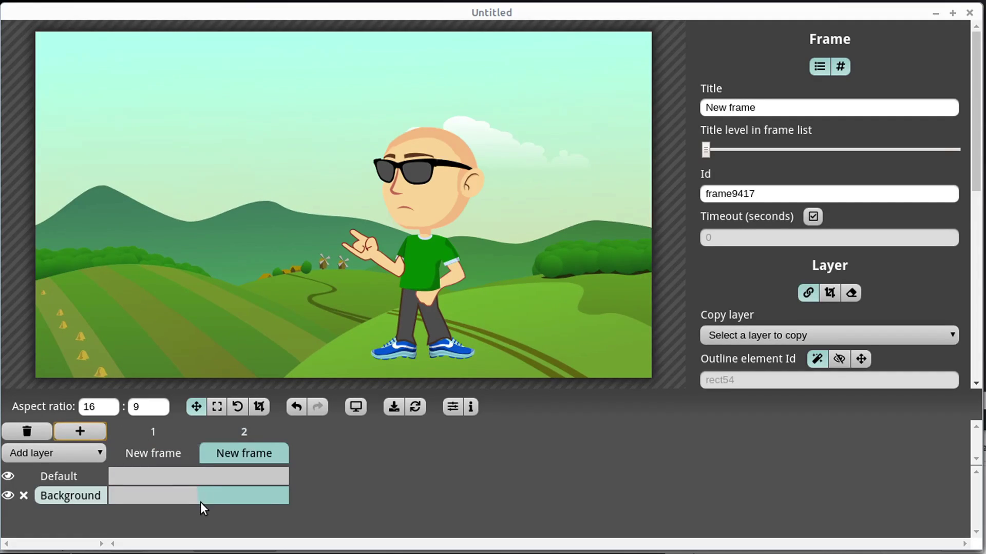
{"action": "left_click", "coordinate": [132, 479]}
{"action": "left_click", "coordinate": [252, 501]}
{"action": "scroll", "coordinate": [373, 320], "scroll_direction": "up", "scroll_amount": 1}
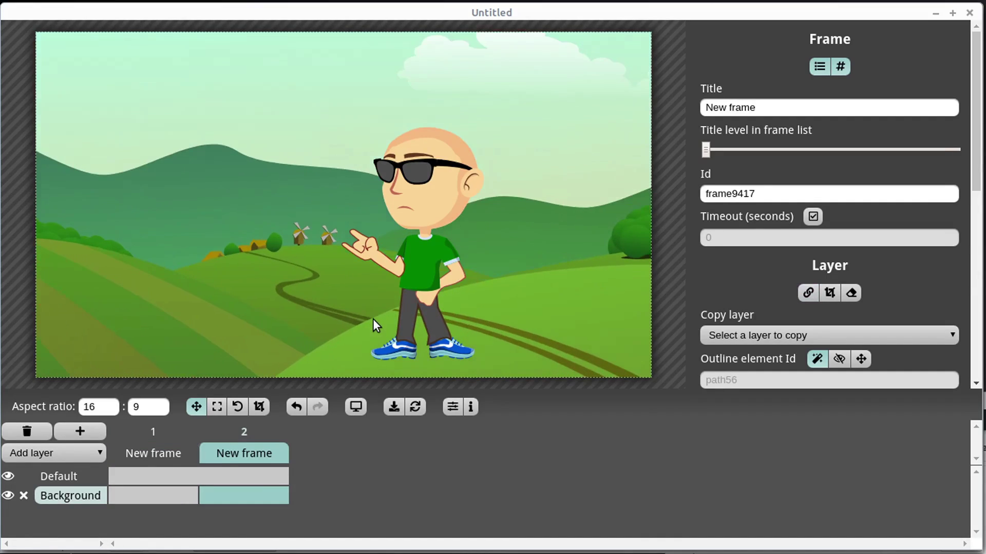
{"action": "left_click", "coordinate": [157, 453]}
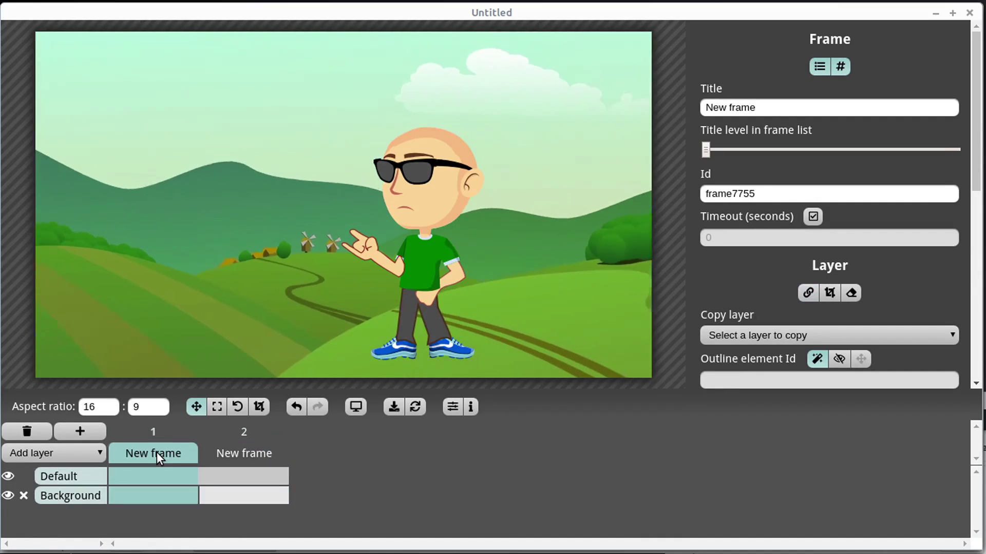
{"action": "left_click", "coordinate": [235, 452]}
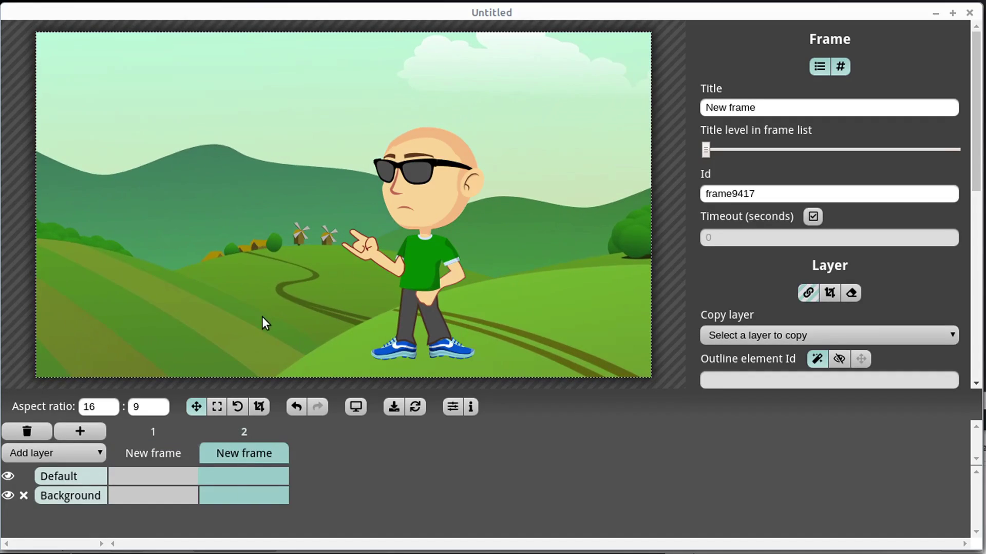
- Add the Head layer to the presentation and show it in frames 1 and 2
{"action": "left_click", "coordinate": [89, 452]}
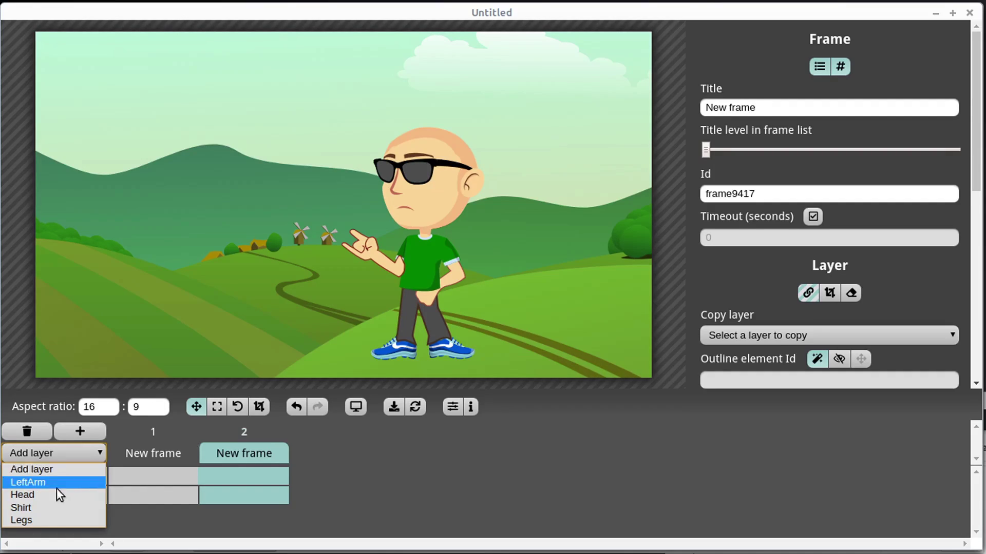
{"action": "left_click", "coordinate": [28, 496]}
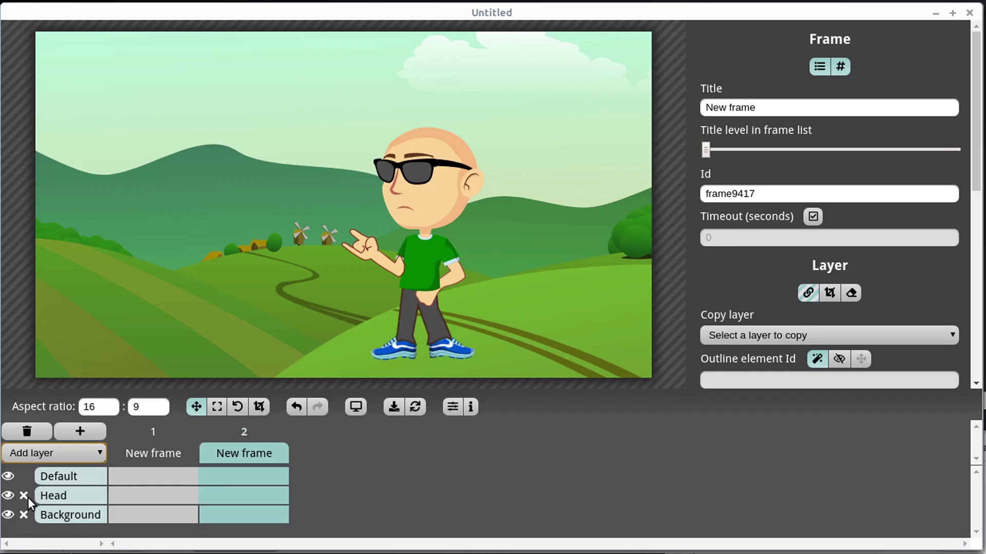
{"action": "left_click", "coordinate": [159, 493]}
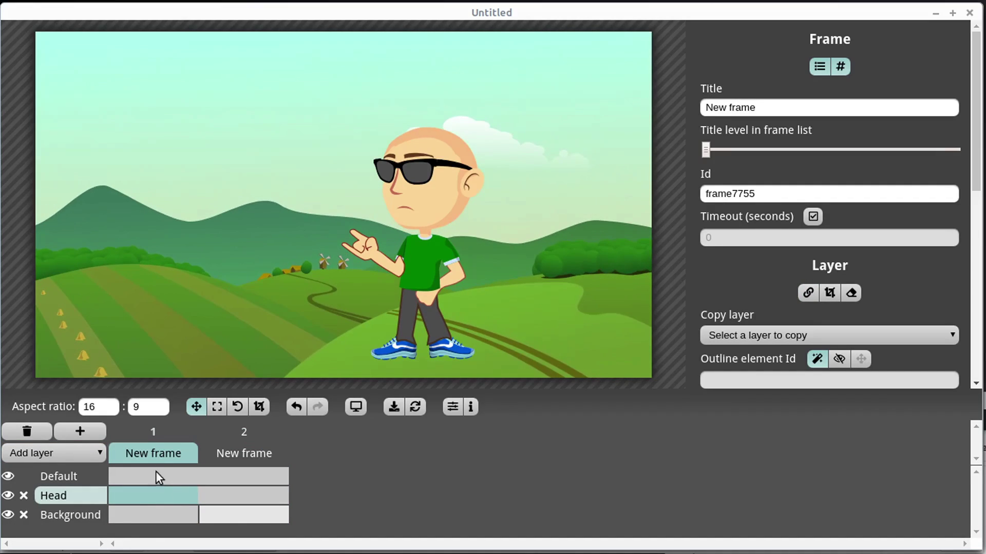
{"action": "left_click", "coordinate": [256, 494]}
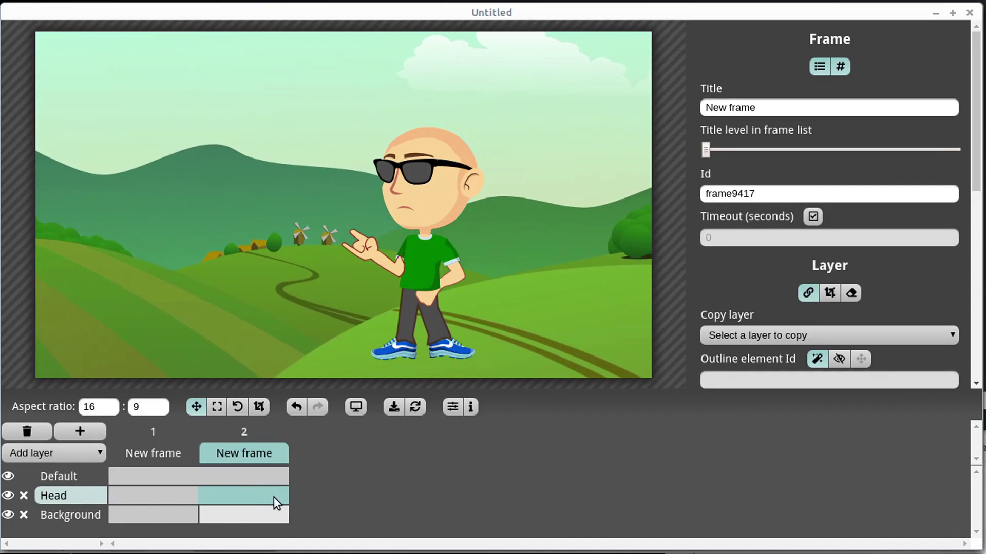
- Add frame 3 and nudge its Head layer view right, then back left
{"action": "left_click", "coordinate": [86, 430]}
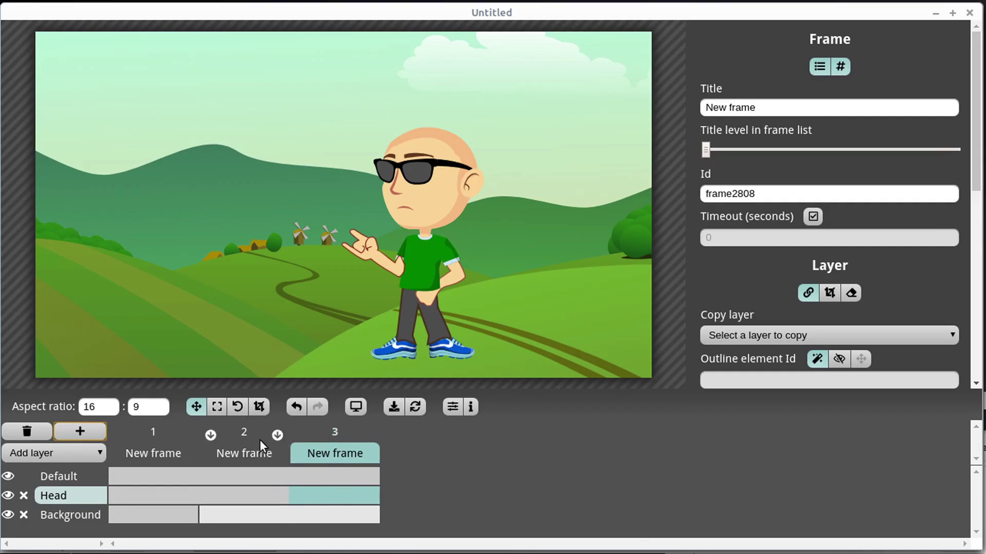
{"action": "left_click", "coordinate": [319, 498]}
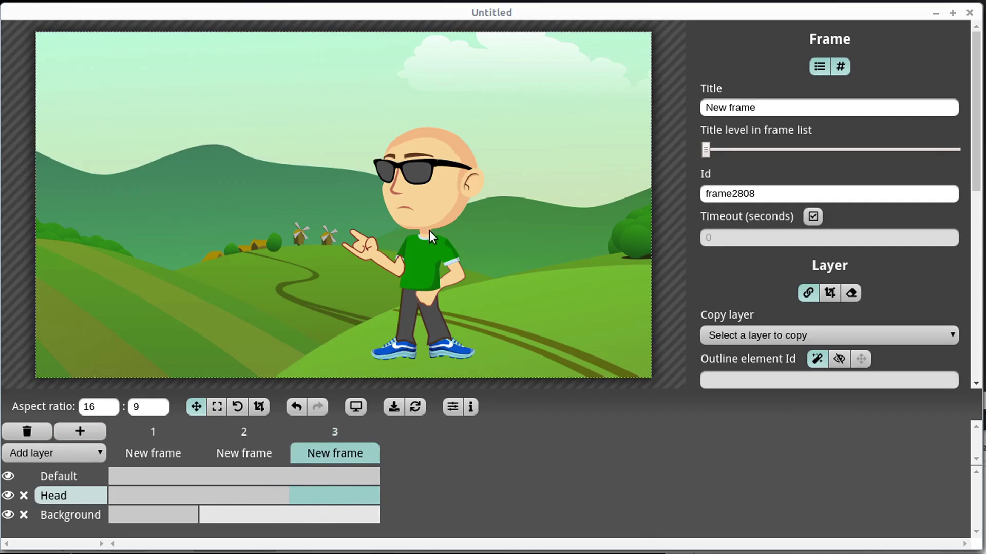
{"action": "left_click", "coordinate": [70, 495]}
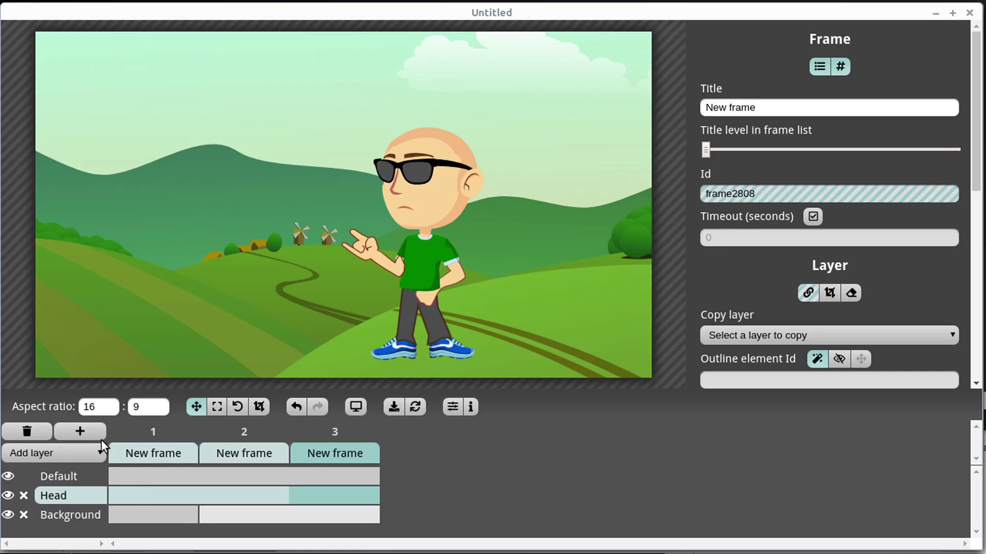
{"action": "left_click", "coordinate": [199, 405]}
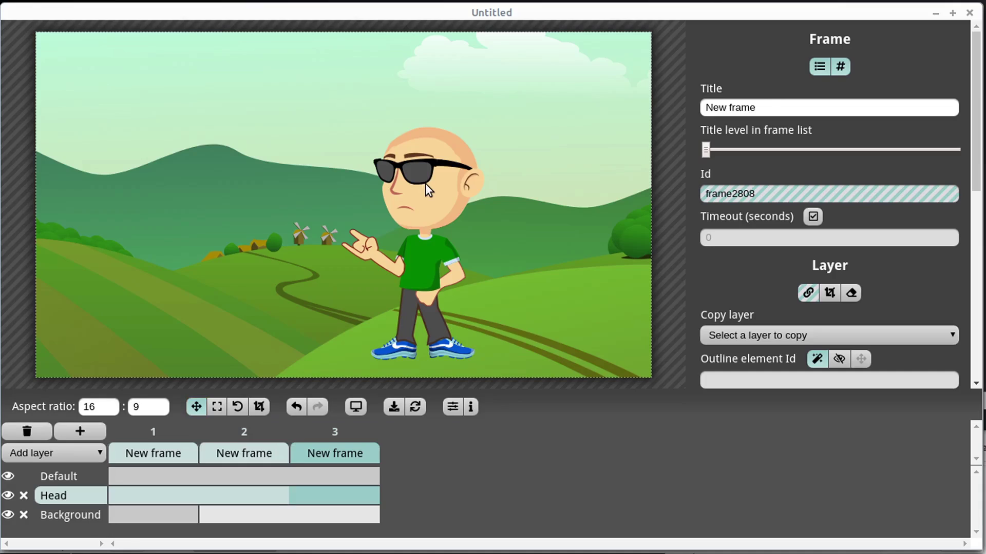
{"action": "mouse_move", "coordinate": [425, 183]}
{"action": "left_mouse_down"}
{"action": "mouse_move", "coordinate": [442, 177]}
{"action": "mouse_move", "coordinate": [444, 186]}
{"action": "left_mouse_up"}
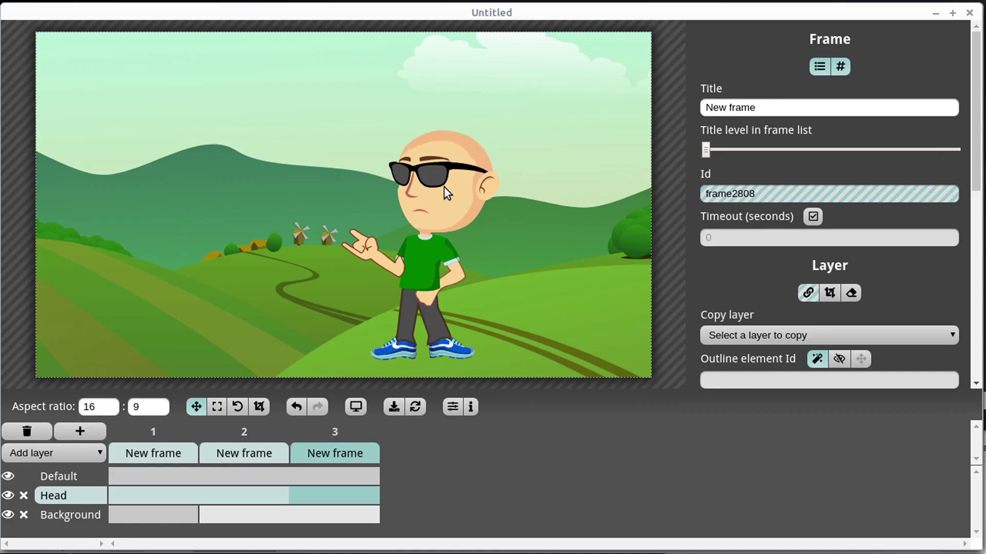
{"action": "left_click", "coordinate": [249, 453]}
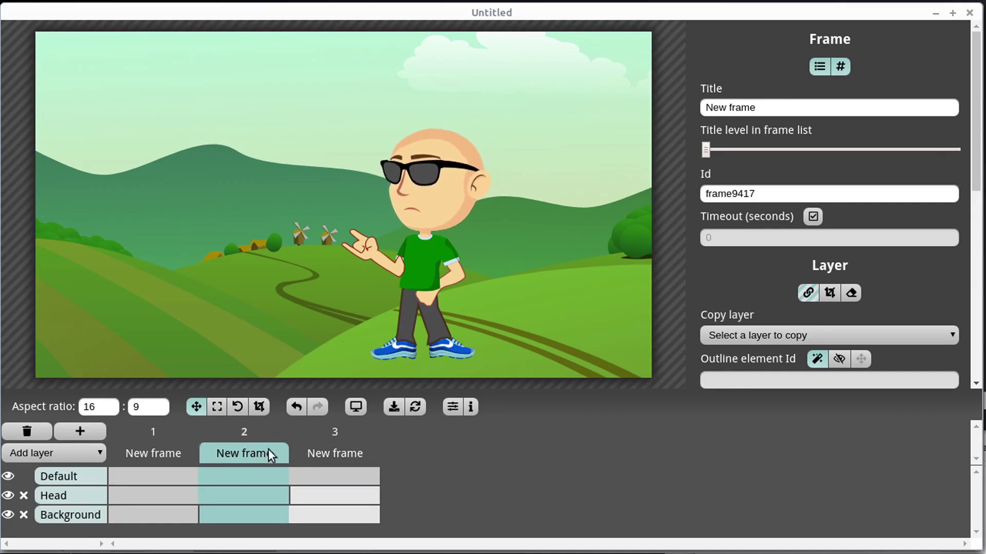
{"action": "left_click", "coordinate": [321, 457]}
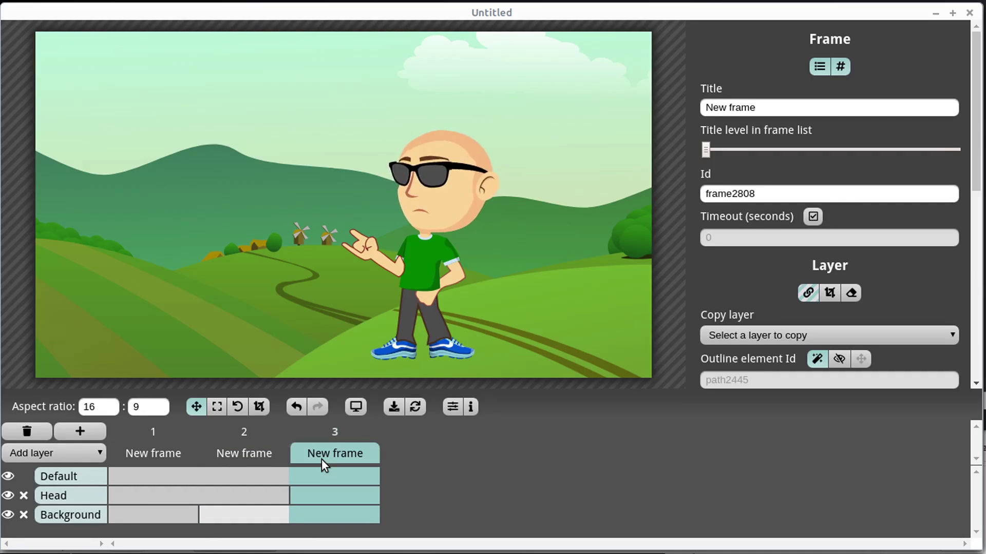
{"action": "left_click_drag", "start_coordinate": [442, 210], "coordinate": [419, 209]}
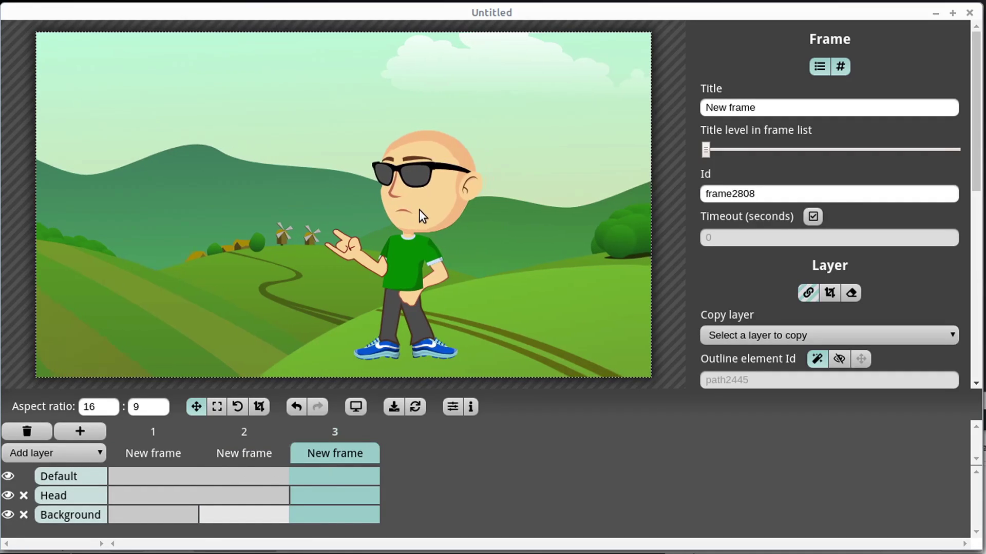
{"action": "left_click", "coordinate": [65, 499]}
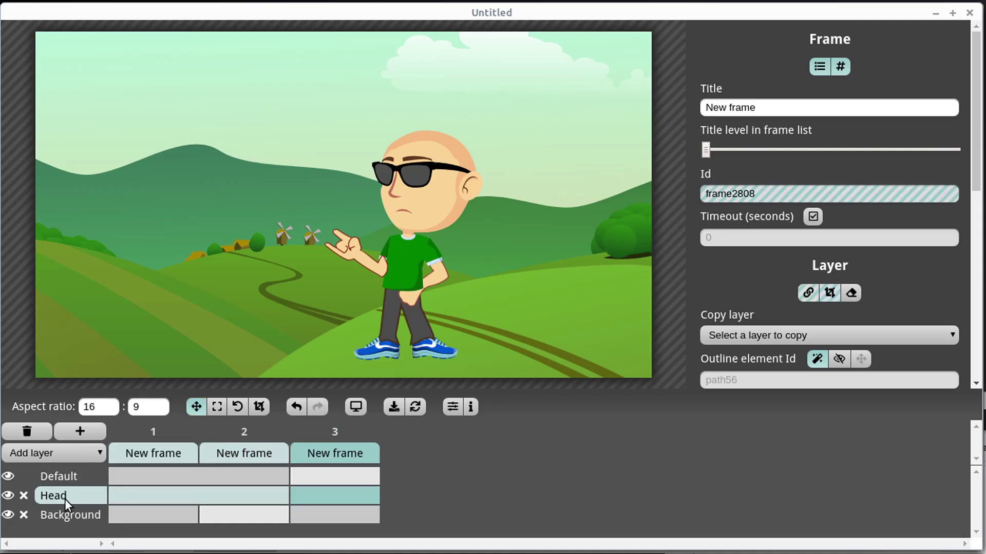
{"action": "left_click_drag", "start_coordinate": [436, 190], "coordinate": [411, 191]}
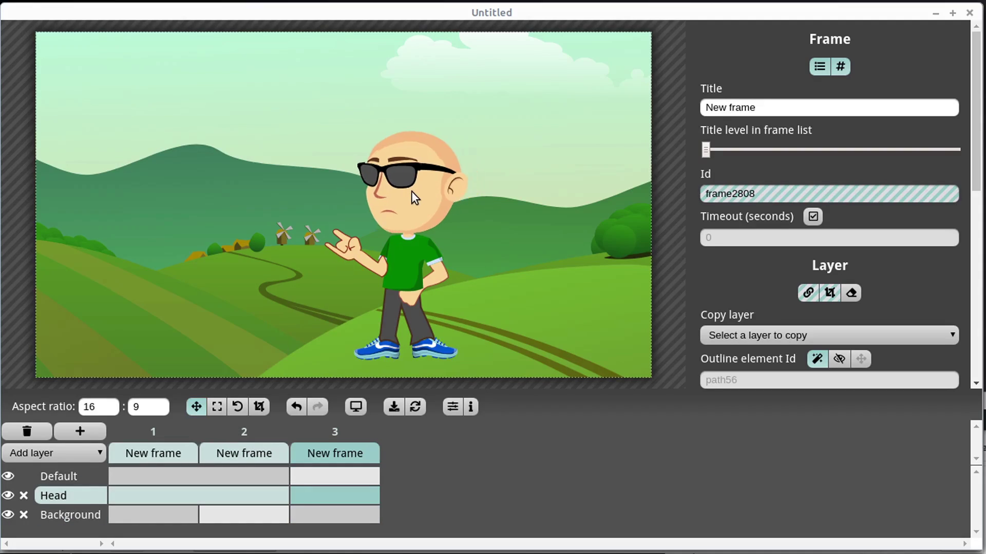
- Rotate frame 3's head sideways, set it back onto the neck, and preview frames 2 and 3
{"action": "left_click", "coordinate": [238, 405]}
{"action": "left_click_drag", "start_coordinate": [376, 168], "coordinate": [341, 183]}
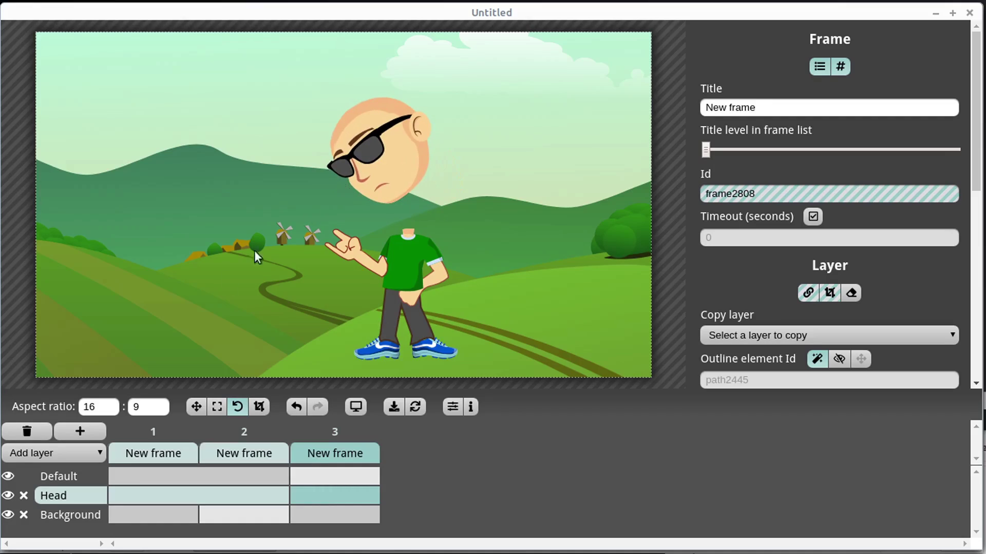
{"action": "left_click", "coordinate": [196, 405]}
{"action": "left_click_drag", "start_coordinate": [401, 158], "coordinate": [400, 201]}
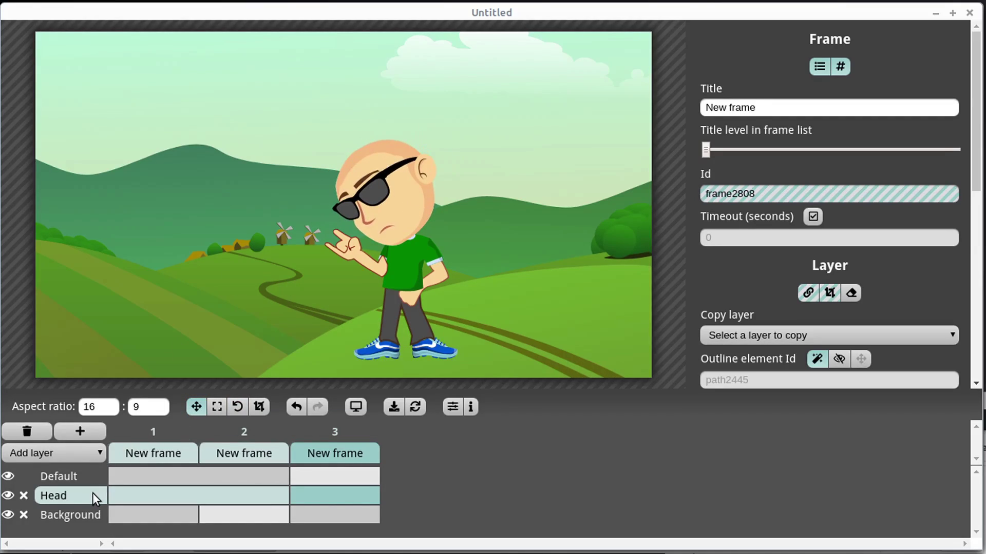
{"action": "left_click", "coordinate": [263, 454]}
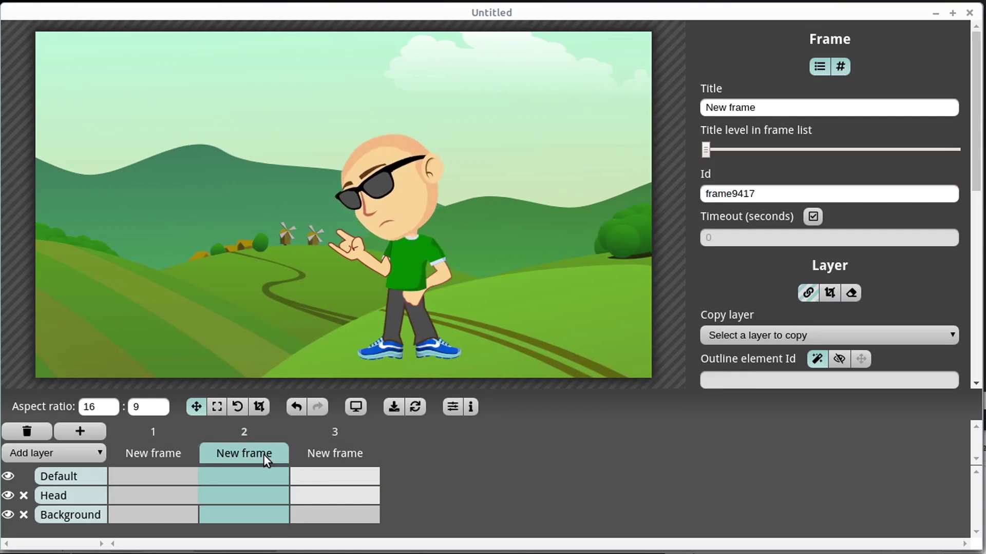
{"action": "left_click", "coordinate": [323, 454]}
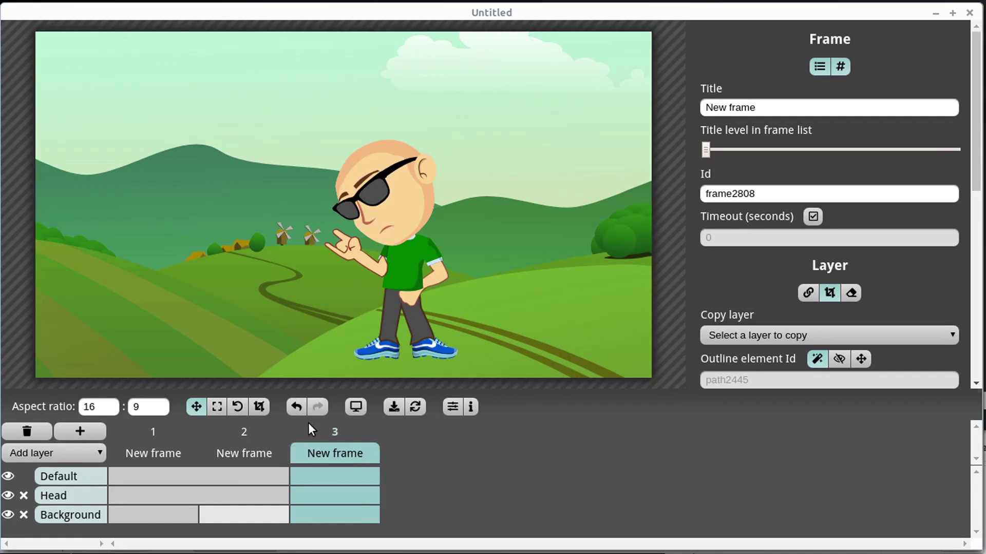
- Add frame 4 and enlarge its Head layer, moving the head up and left
{"action": "mouse_move", "coordinate": [150, 432]}
{"action": "left_click", "coordinate": [94, 432]}
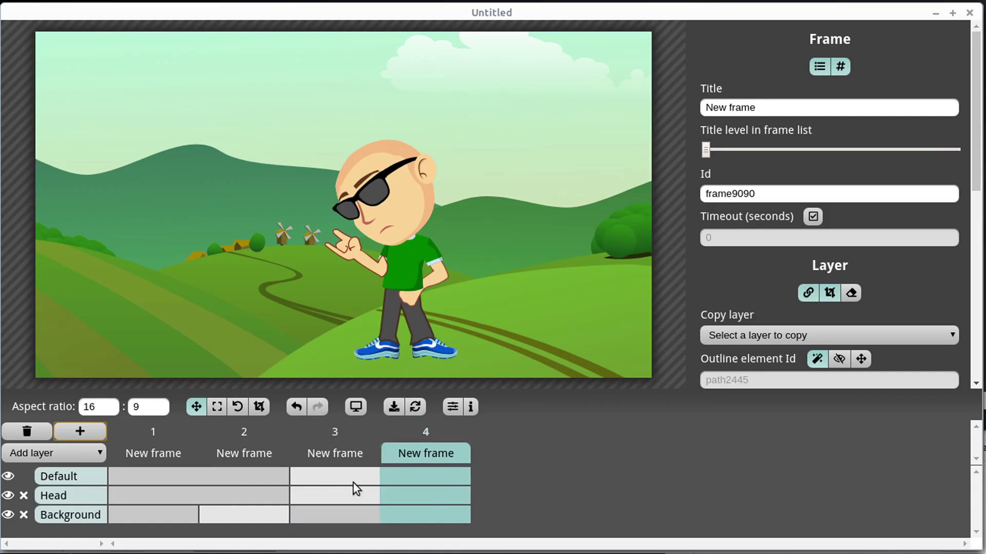
{"action": "left_click", "coordinate": [75, 496]}
{"action": "left_click", "coordinate": [431, 496]}
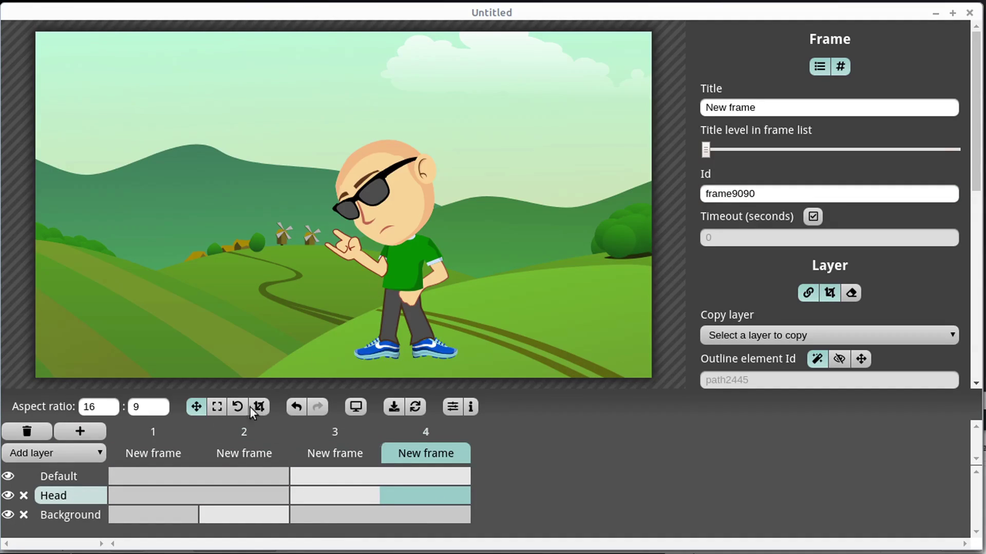
{"action": "left_click", "coordinate": [219, 406]}
{"action": "left_click_drag", "start_coordinate": [396, 186], "coordinate": [406, 121]}
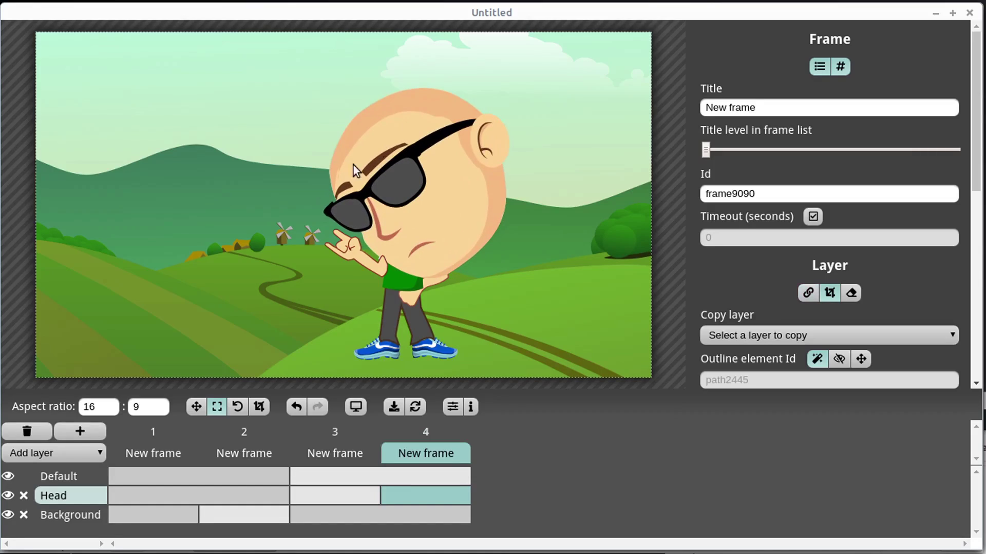
{"action": "left_click", "coordinate": [198, 406]}
{"action": "left_click_drag", "start_coordinate": [408, 236], "coordinate": [356, 199]}
- Compare frames 3 and 4 and select frame 4's Background layer
{"action": "left_click", "coordinate": [323, 457]}
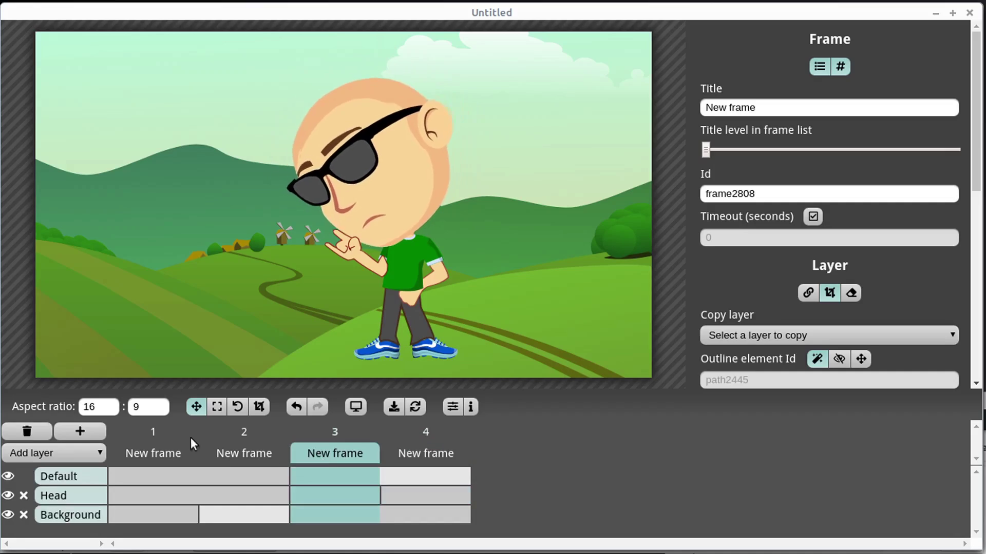
{"action": "left_click", "coordinate": [424, 452]}
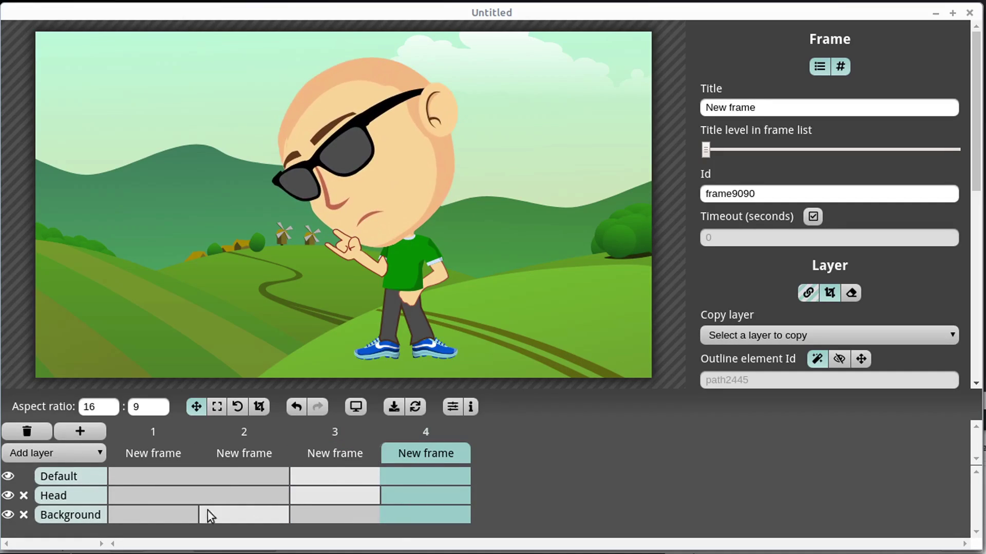
{"action": "left_click", "coordinate": [64, 516]}
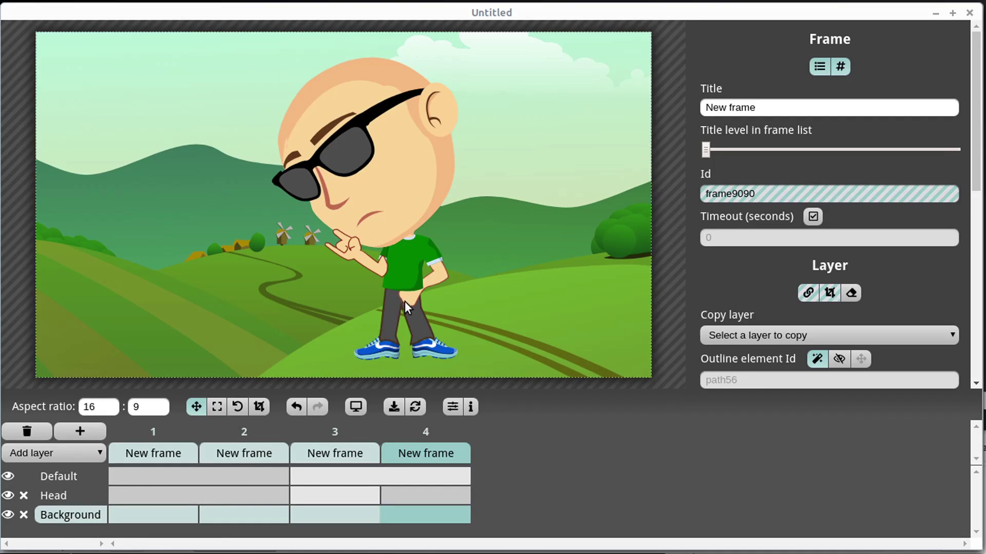
{"action": "left_click", "coordinate": [340, 451]}
{"action": "left_click", "coordinate": [405, 454]}
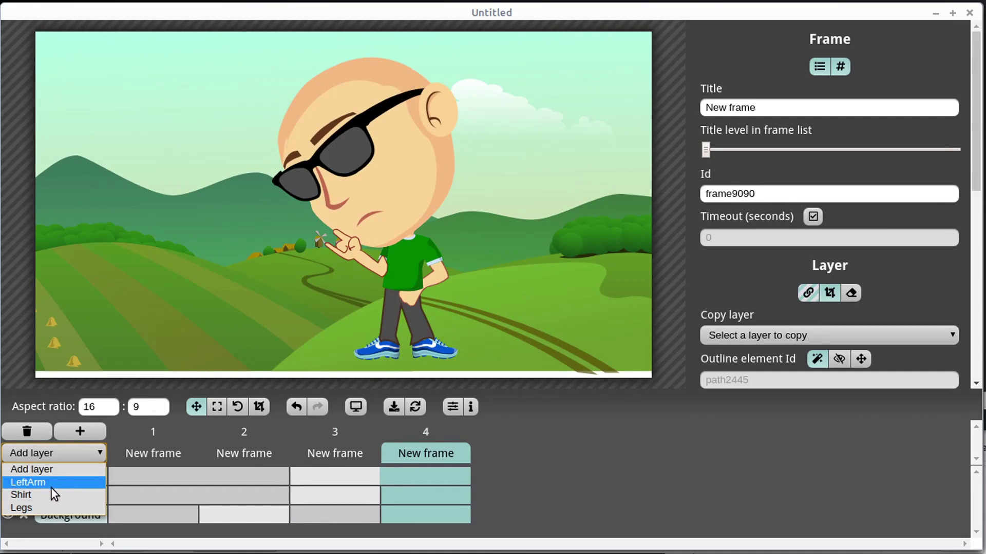
- Add the LeftArm layer and rotate its frame 3 arm so the hand points up
{"action": "left_click", "coordinate": [49, 485]}
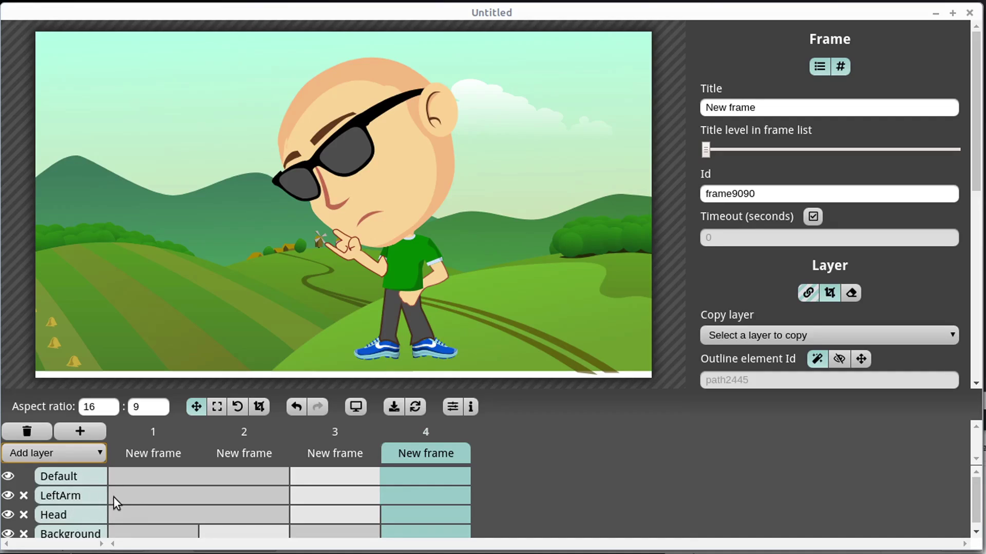
{"action": "left_click", "coordinate": [339, 495]}
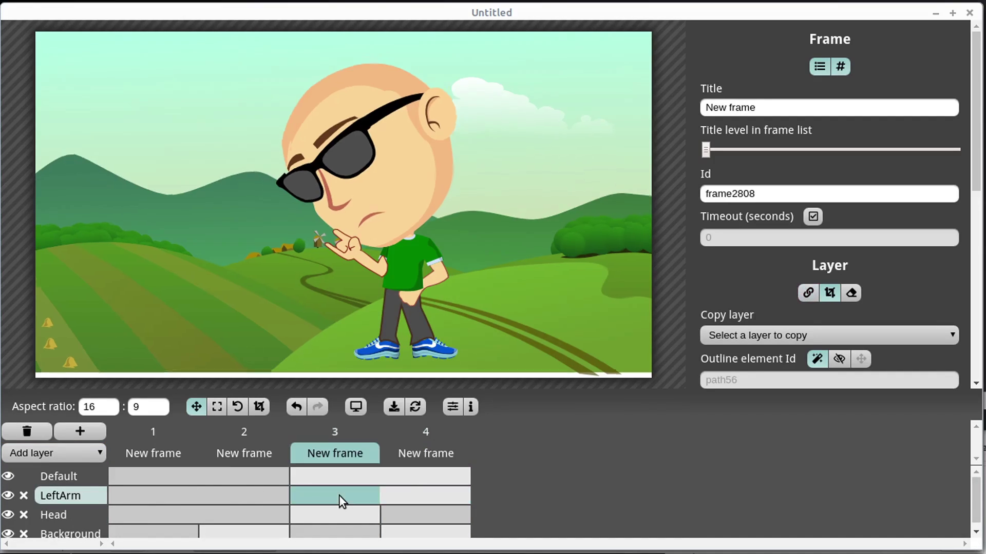
{"action": "left_click", "coordinate": [73, 495]}
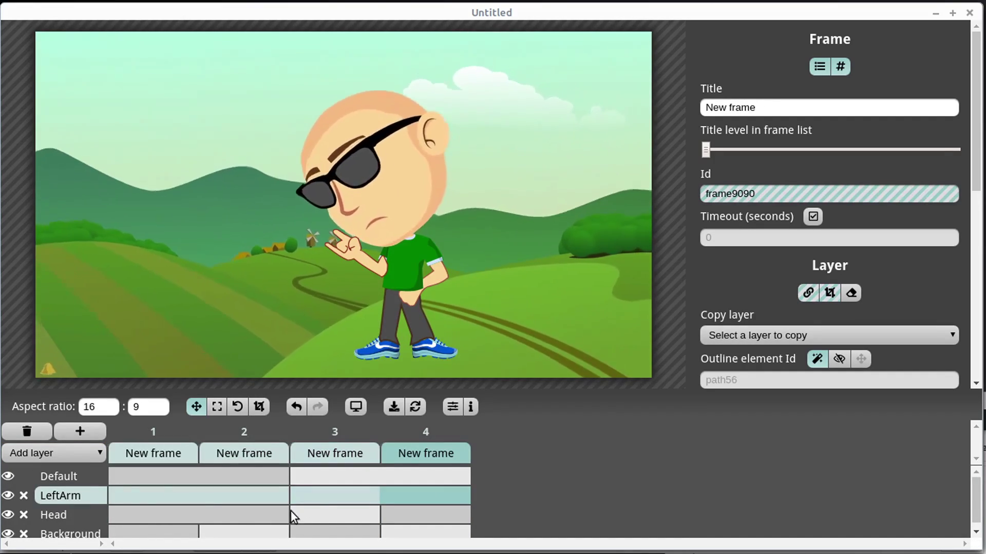
{"action": "left_click", "coordinate": [315, 495]}
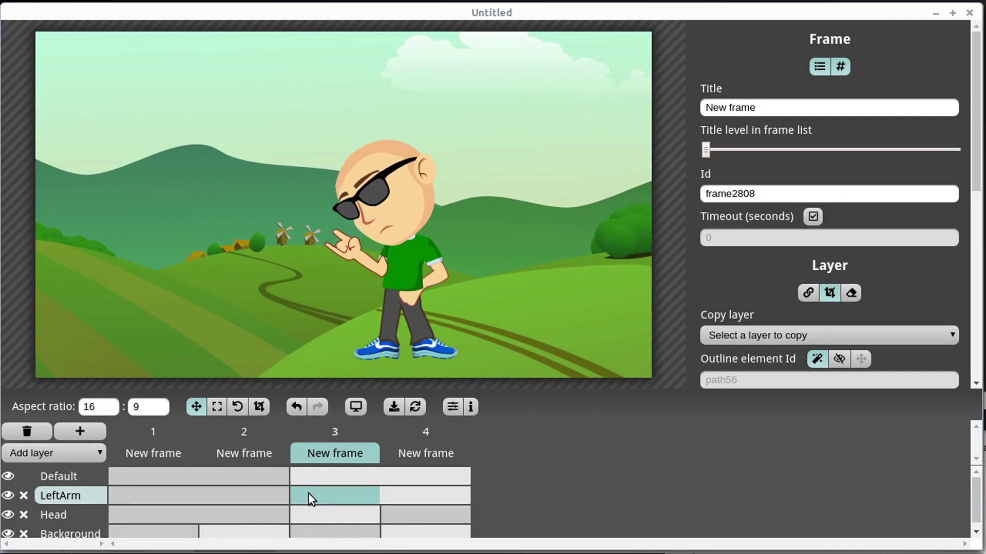
{"action": "left_click", "coordinate": [237, 407]}
{"action": "left_click_drag", "start_coordinate": [343, 248], "coordinate": [377, 257]}
{"action": "left_click", "coordinate": [196, 406]}
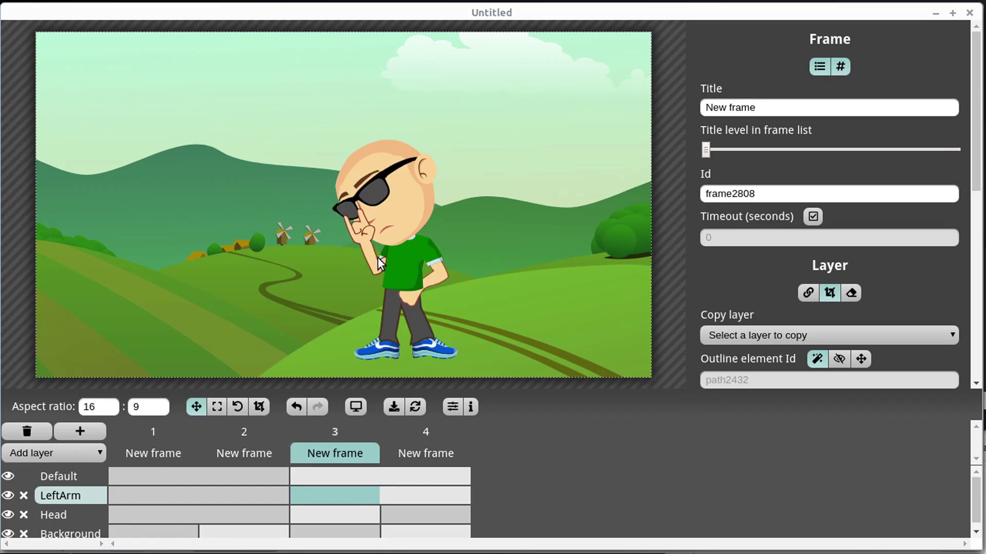
- Preview frames 2, 3 and 4, then undo the last arm adjustment with Ctrl+Z
{"action": "left_click", "coordinate": [261, 453]}
{"action": "left_click", "coordinate": [327, 448]}
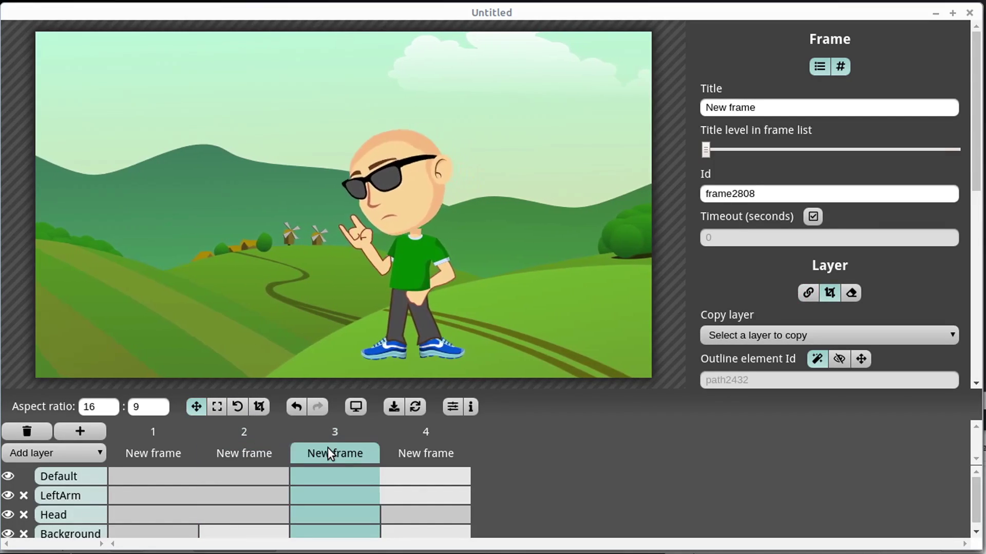
{"action": "left_click", "coordinate": [415, 454]}
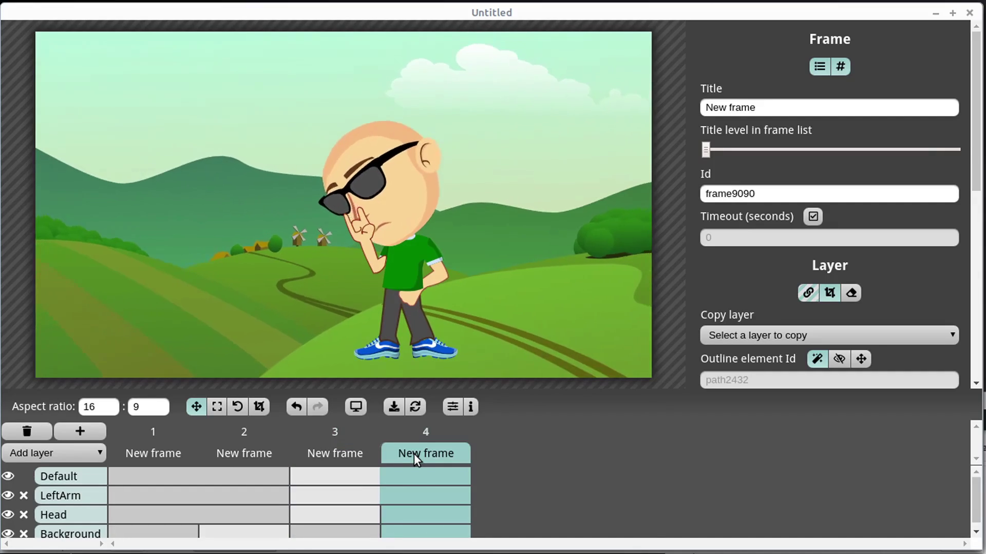
{"action": "left_click", "coordinate": [259, 456]}
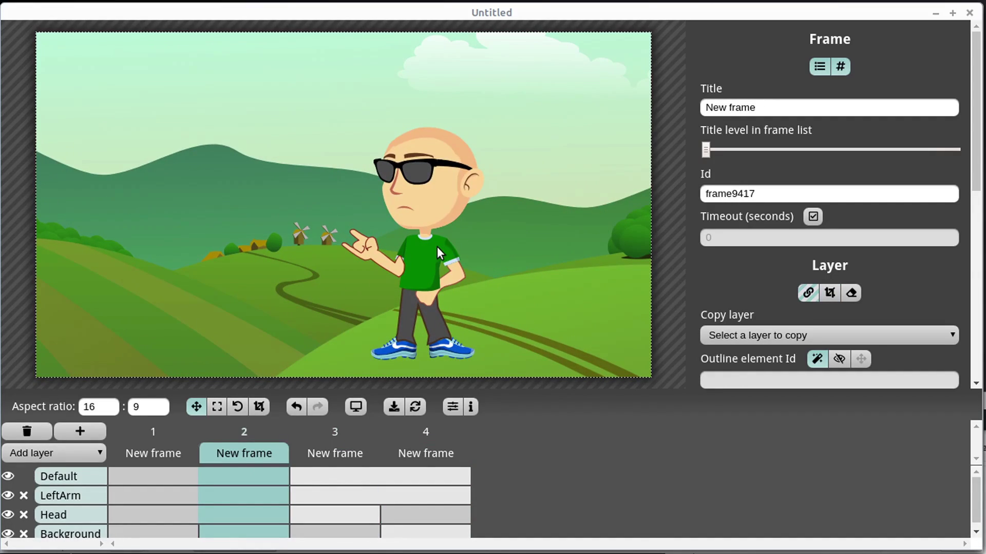
{"action": "key", "text": "ctrl+z"}
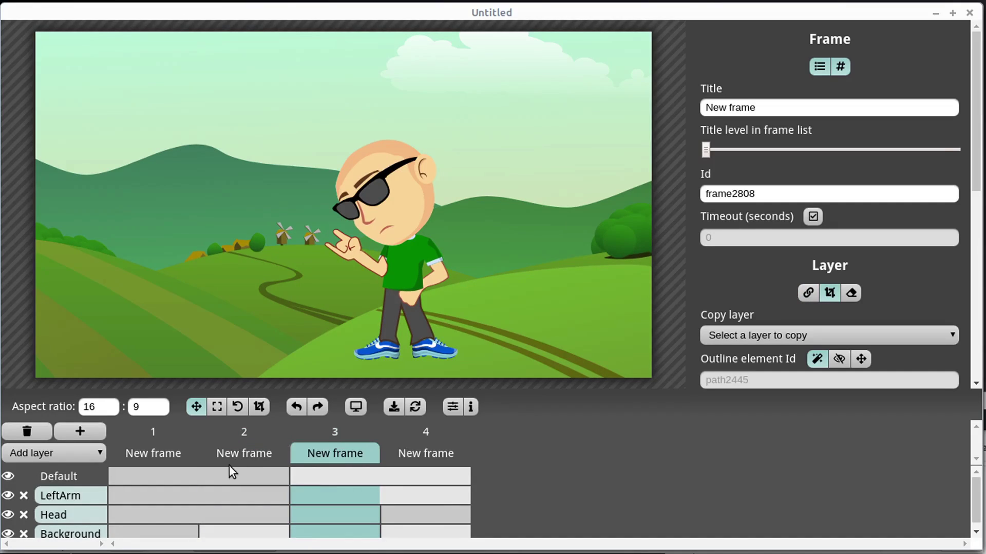
{"action": "left_click", "coordinate": [8, 515]}
{"action": "left_click", "coordinate": [8, 516]}
{"action": "left_click", "coordinate": [9, 496]}
{"action": "left_click", "coordinate": [9, 497]}
{"action": "left_click", "coordinate": [10, 534]}
{"action": "left_click", "coordinate": [10, 534]}
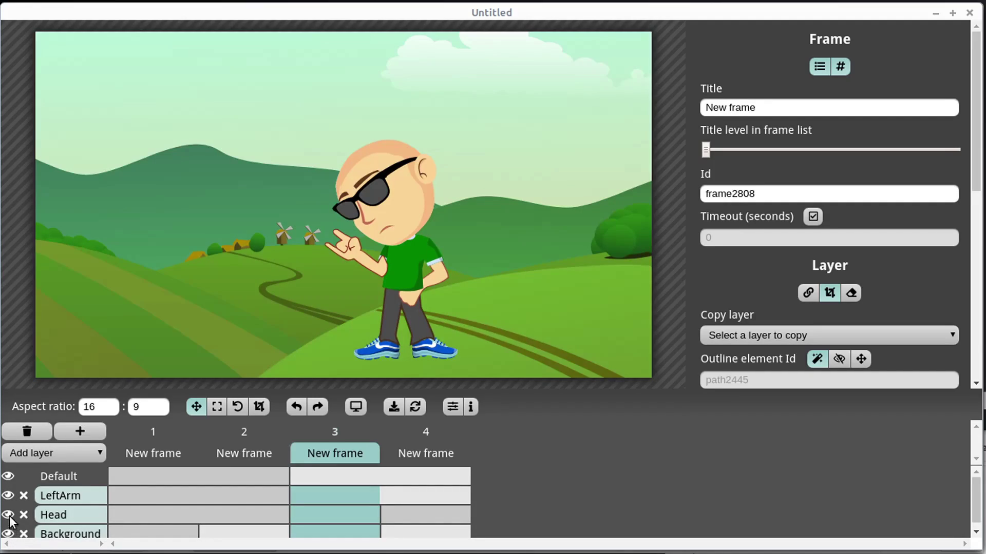
{"action": "left_click", "coordinate": [9, 477]}
{"action": "left_click", "coordinate": [9, 477]}
{"action": "left_click", "coordinate": [8, 478]}
{"action": "left_click", "coordinate": [9, 477]}
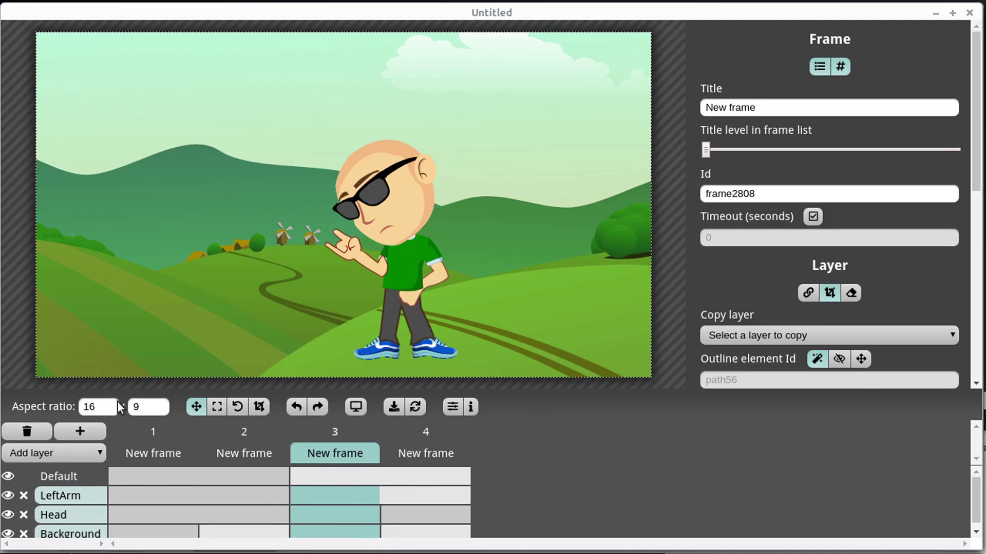
{"action": "left_click", "coordinate": [8, 477]}
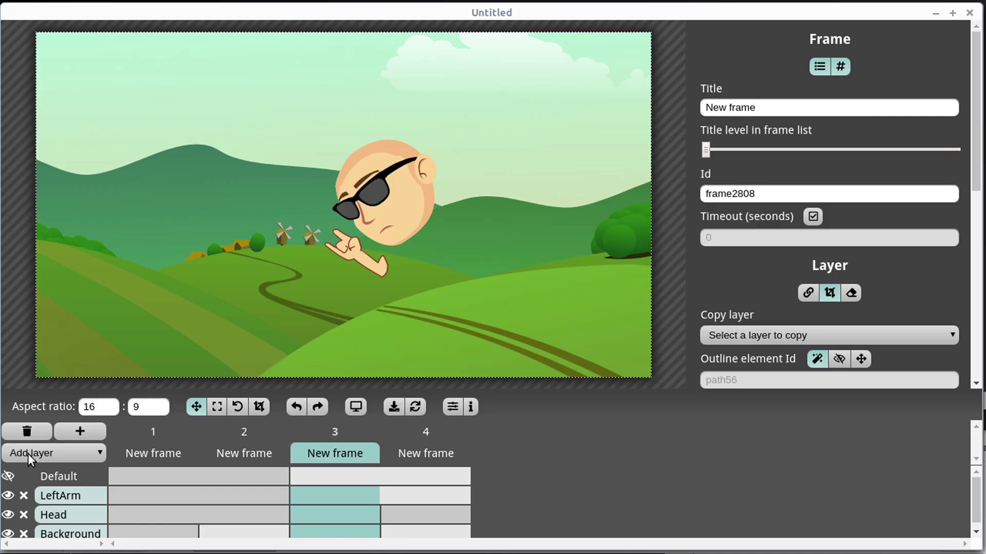
{"action": "left_click", "coordinate": [8, 477]}
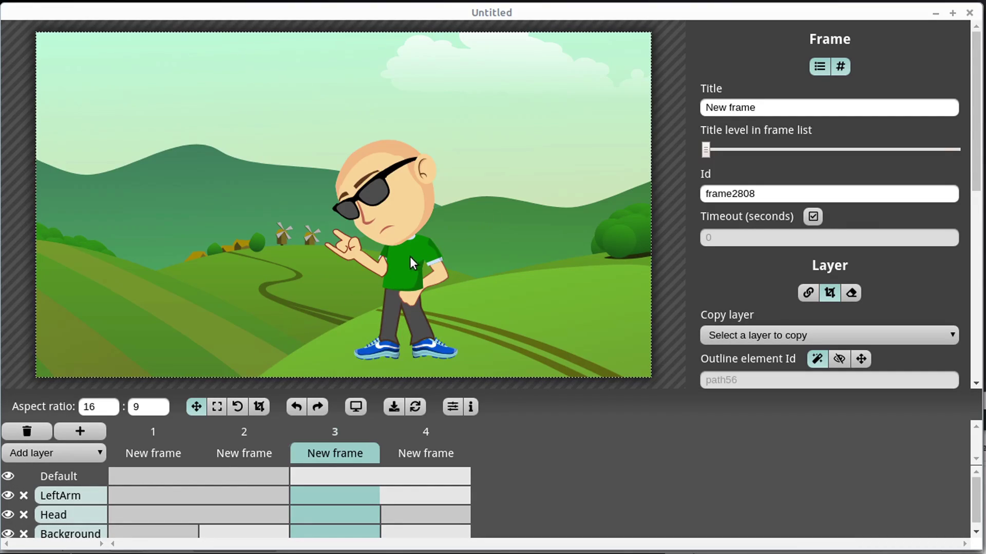
{"action": "left_click", "coordinate": [8, 477]}
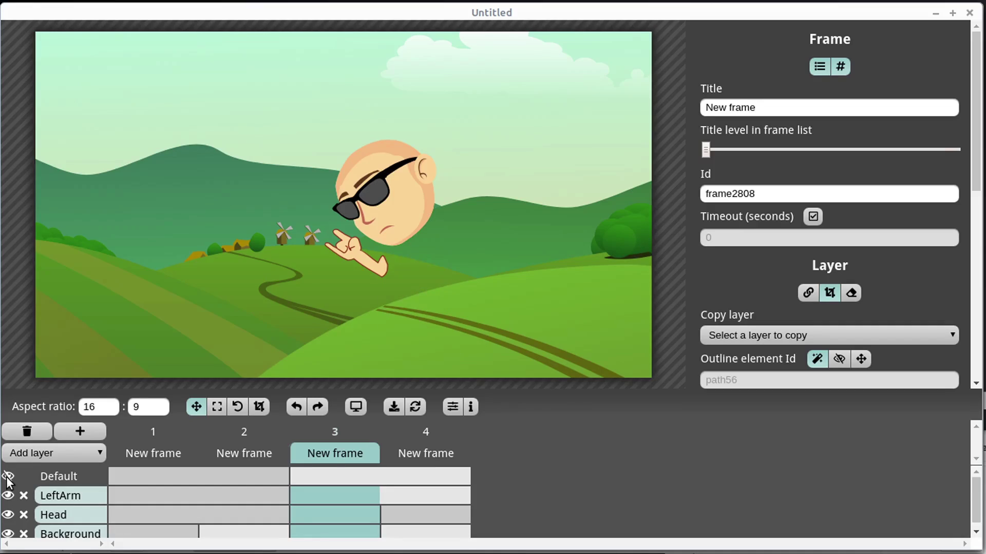
{"action": "left_click", "coordinate": [8, 477]}
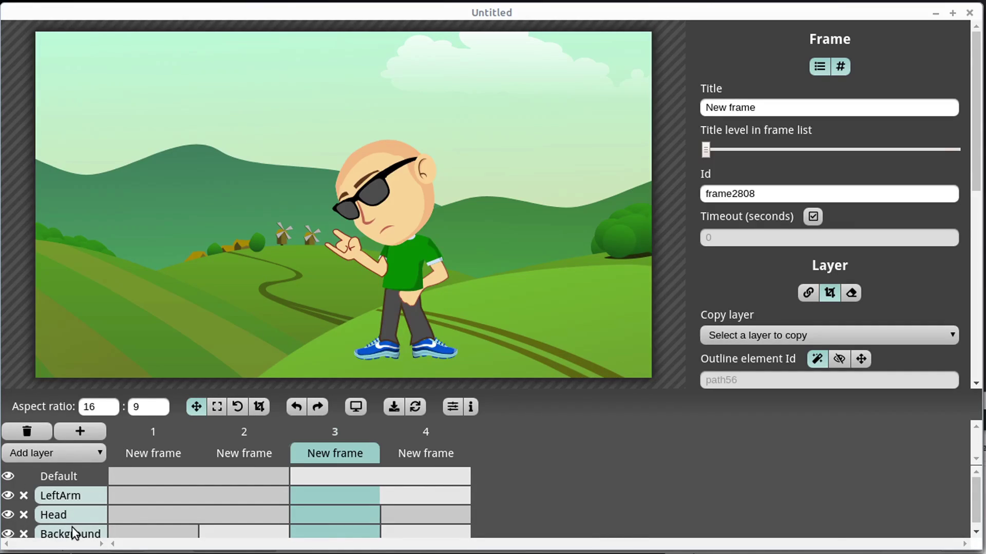
- Drag frame 1's Background layer opacity to 0, leaving the character on white, then select frame 2's Background
{"action": "left_click", "coordinate": [306, 516]}
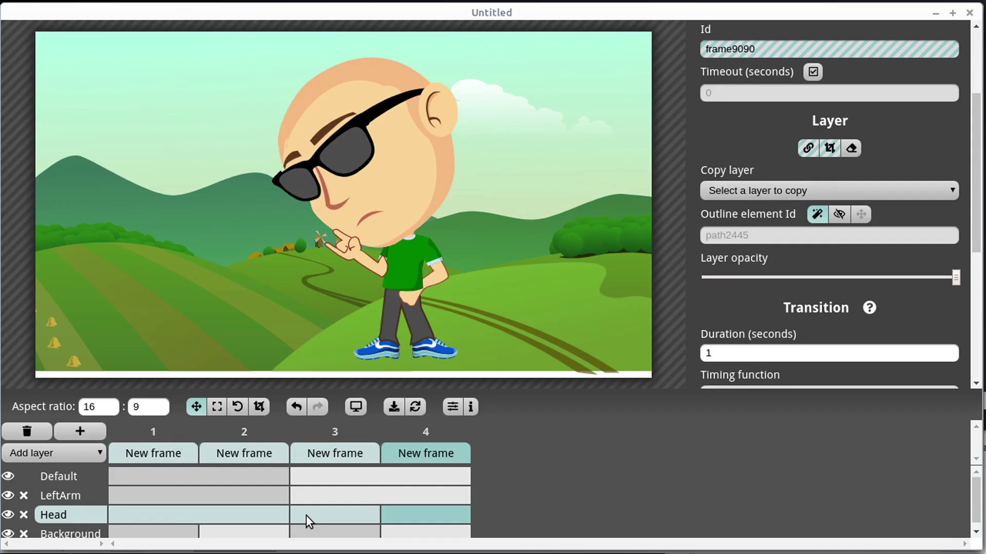
{"action": "left_click", "coordinate": [144, 448]}
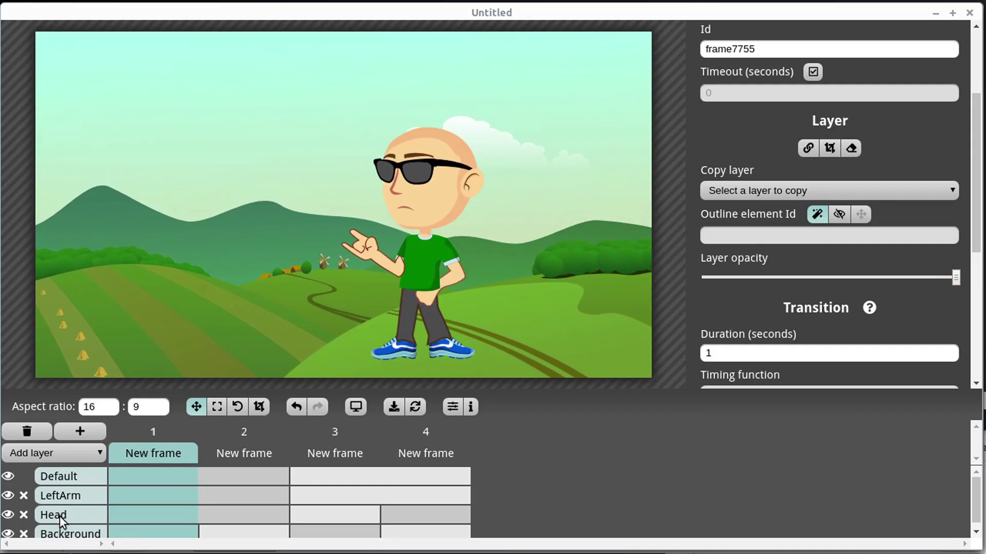
{"action": "left_click", "coordinate": [71, 535]}
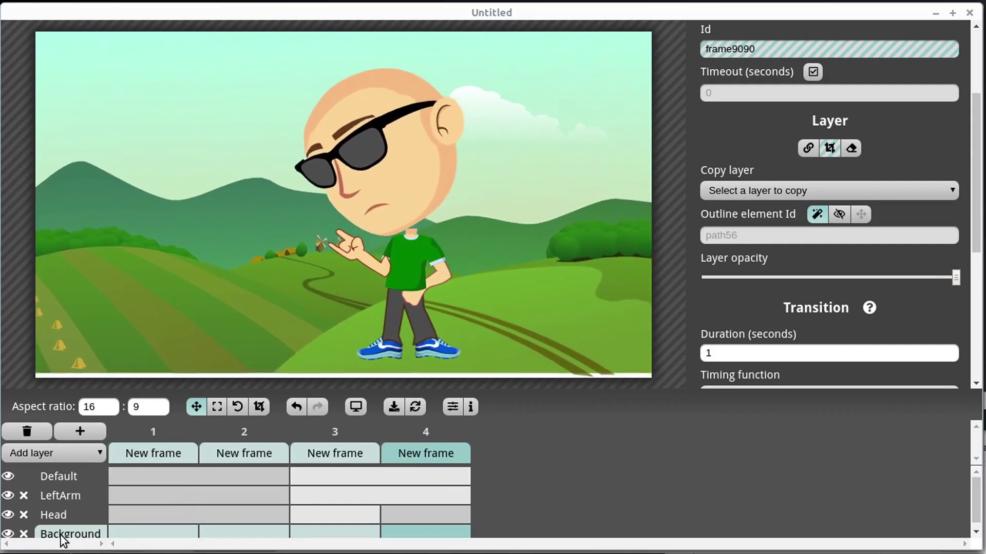
{"action": "left_click", "coordinate": [149, 533]}
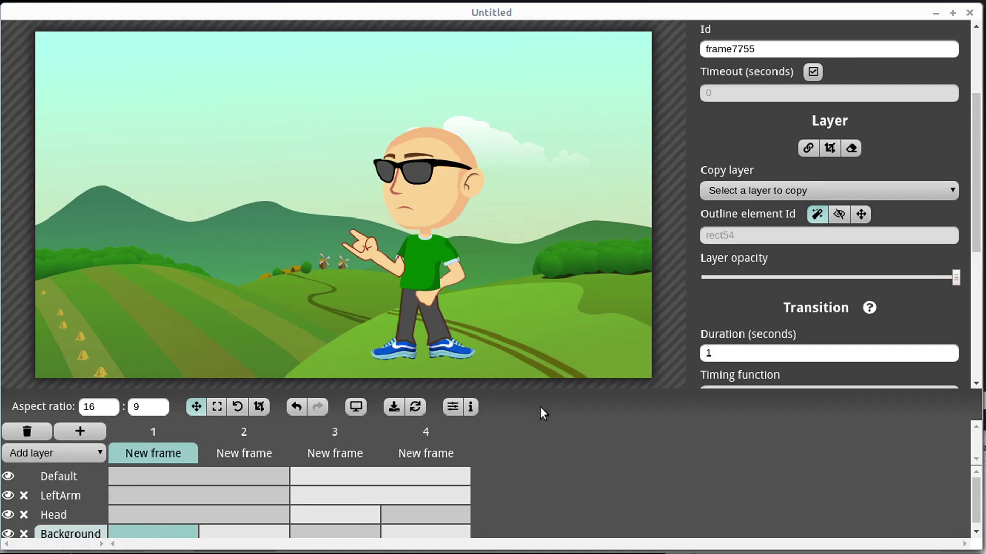
{"action": "scroll", "coordinate": [978, 174], "scroll_direction": "up", "scroll_amount": 3}
{"action": "scroll", "coordinate": [847, 144], "scroll_direction": "down", "scroll_amount": 3}
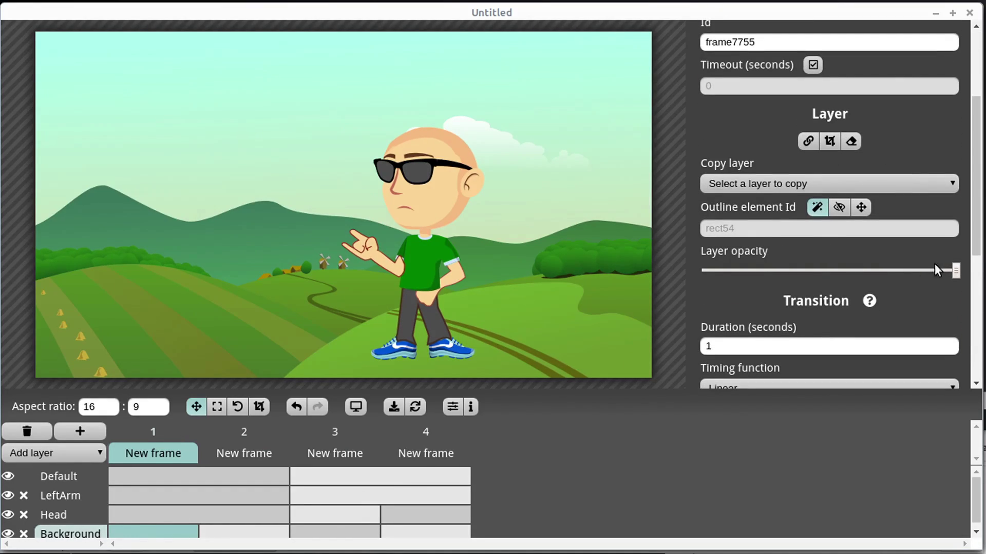
{"action": "left_click_drag", "start_coordinate": [954, 270], "coordinate": [665, 261]}
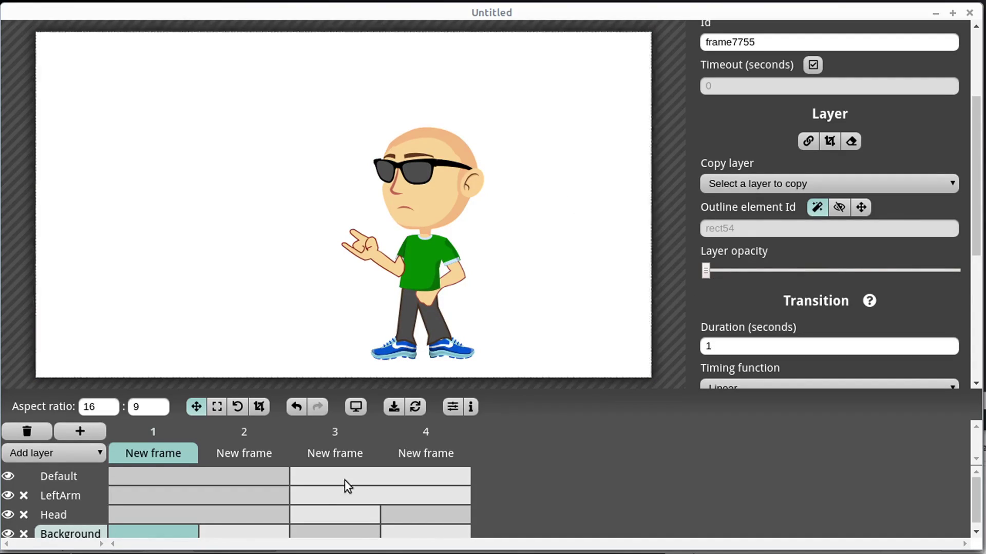
{"action": "left_click", "coordinate": [258, 534]}
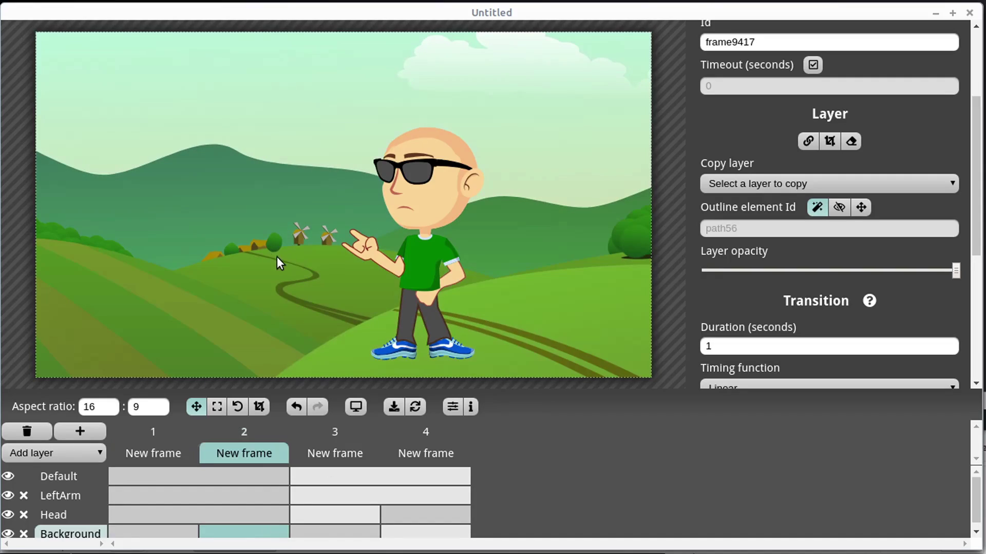
{"action": "left_click_drag", "start_coordinate": [979, 215], "coordinate": [968, 252]}
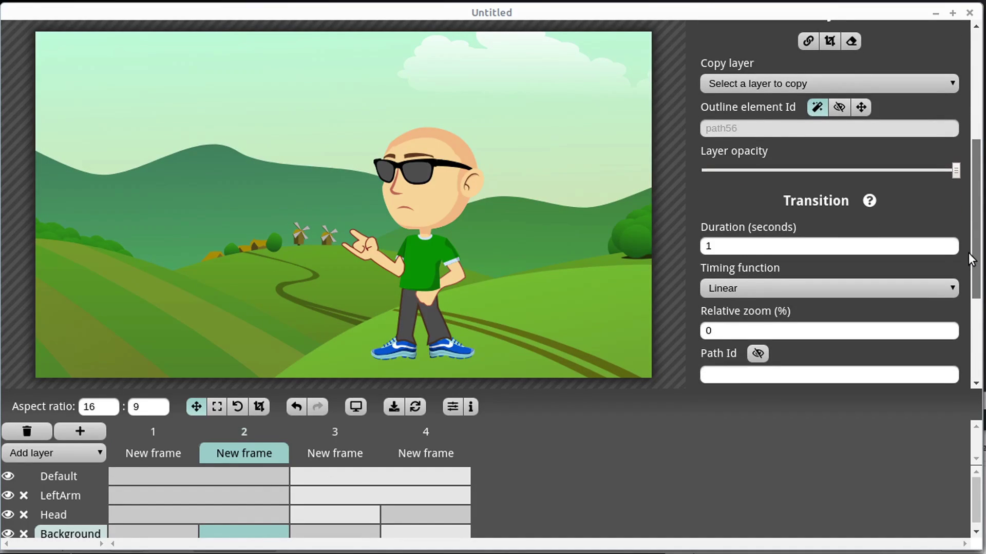
- Change frame 2's transition timing function from Linear to Step end
{"action": "scroll", "coordinate": [968, 252], "scroll_direction": "up", "scroll_amount": 5}
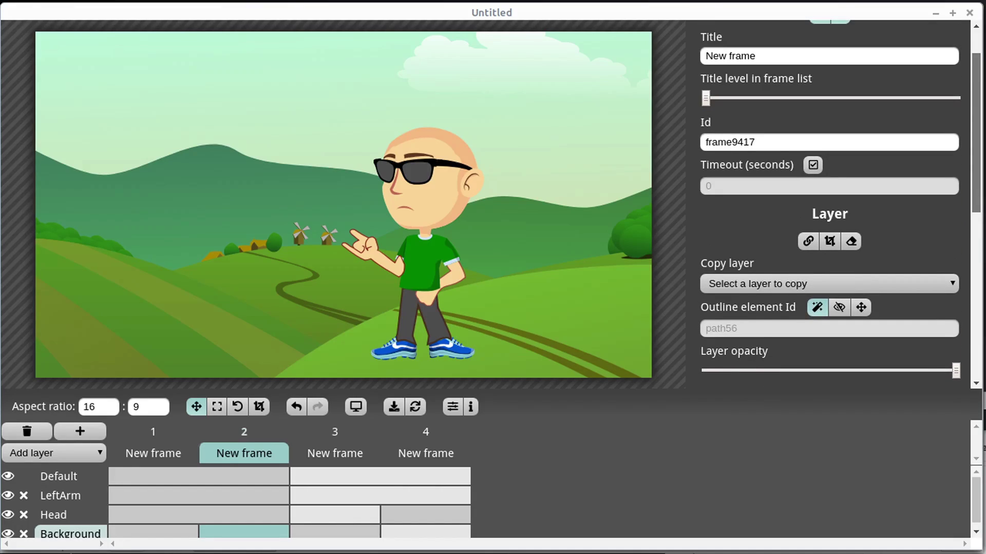
{"action": "scroll", "coordinate": [762, 166], "scroll_direction": "down", "scroll_amount": 8}
{"action": "left_click", "coordinate": [762, 166]}
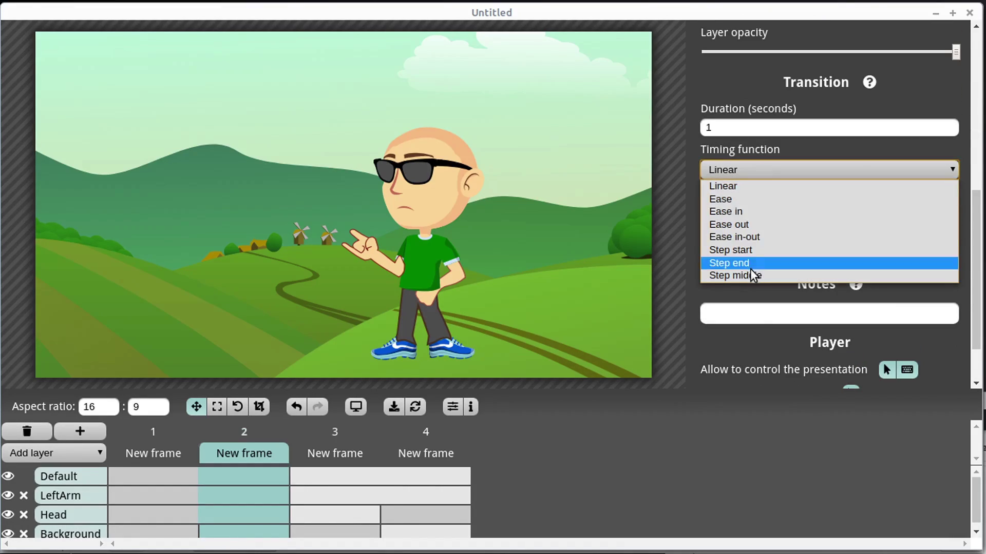
{"action": "left_click", "coordinate": [732, 251]}
{"action": "left_click", "coordinate": [747, 164]}
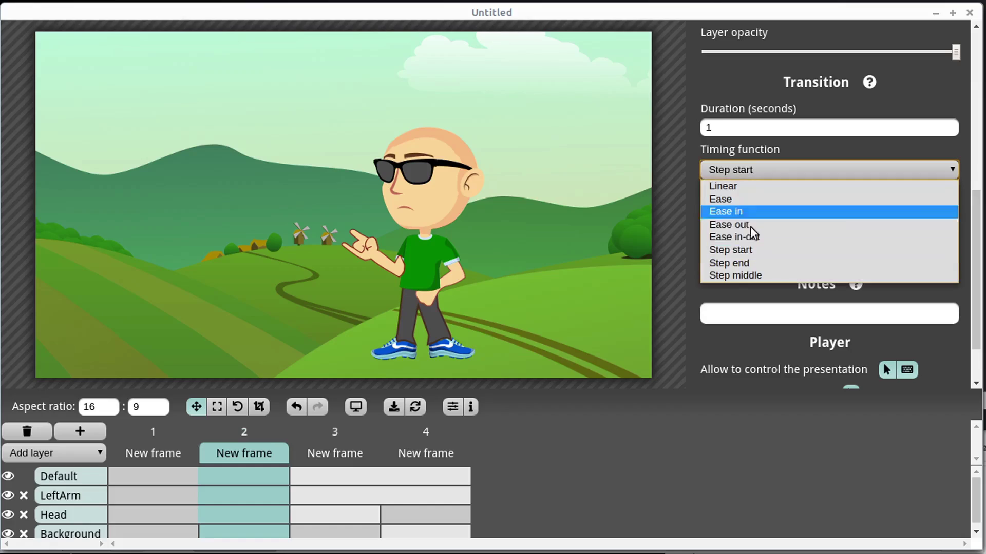
{"action": "left_click", "coordinate": [740, 257]}
- Give frame 1's transition a step timing function too, then reselect frame 2 to check it
{"action": "mouse_move", "coordinate": [212, 436]}
{"action": "left_click", "coordinate": [168, 454]}
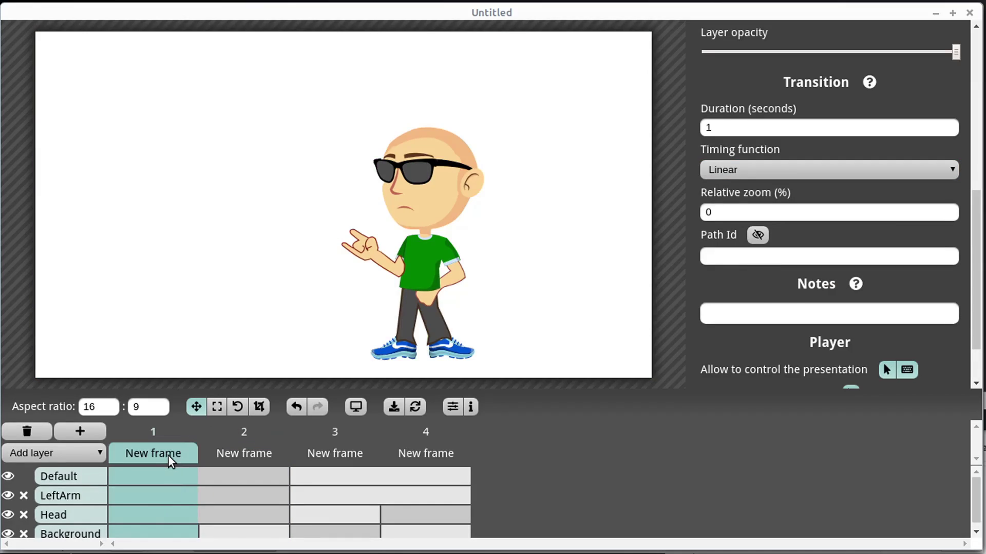
{"action": "left_click", "coordinate": [734, 170]}
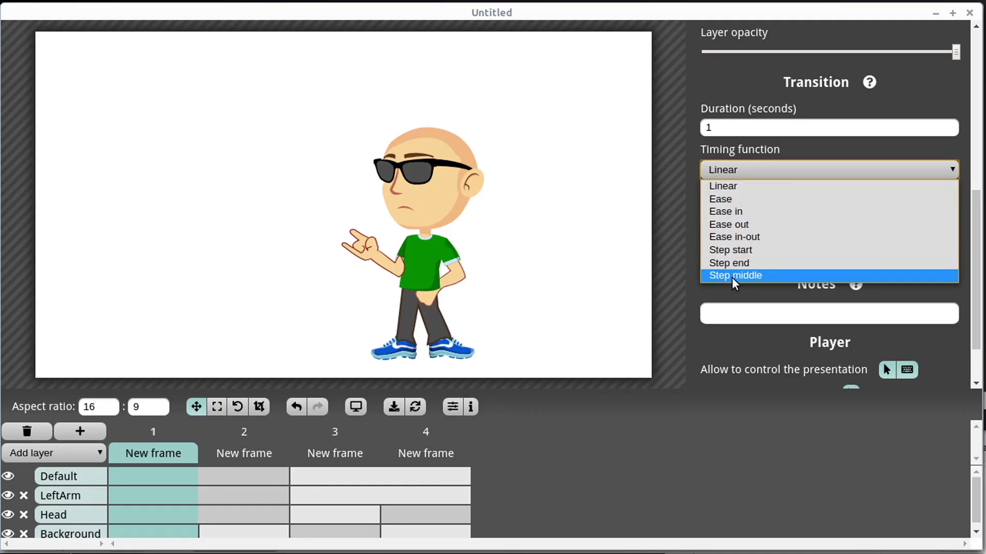
{"action": "left_click", "coordinate": [728, 263]}
{"action": "left_click", "coordinate": [230, 451]}
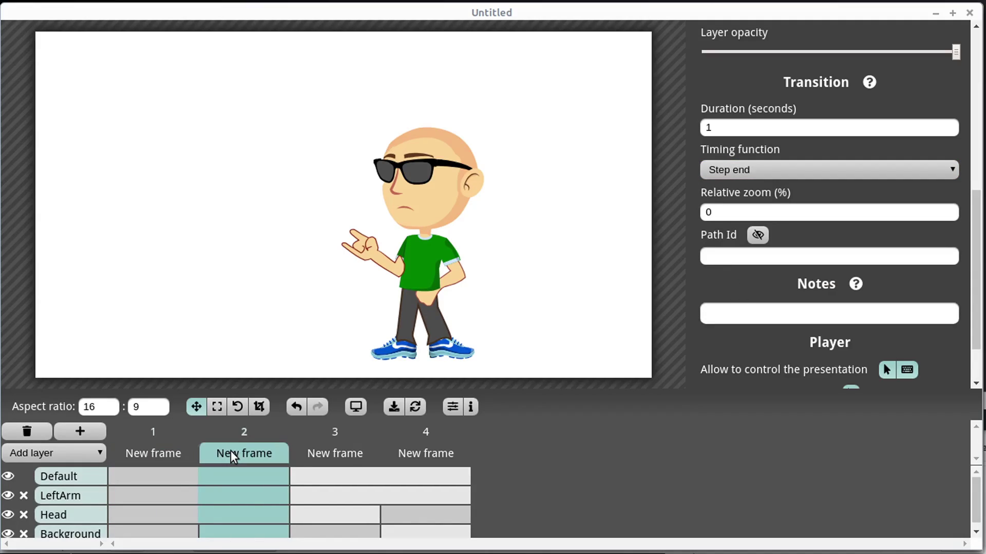